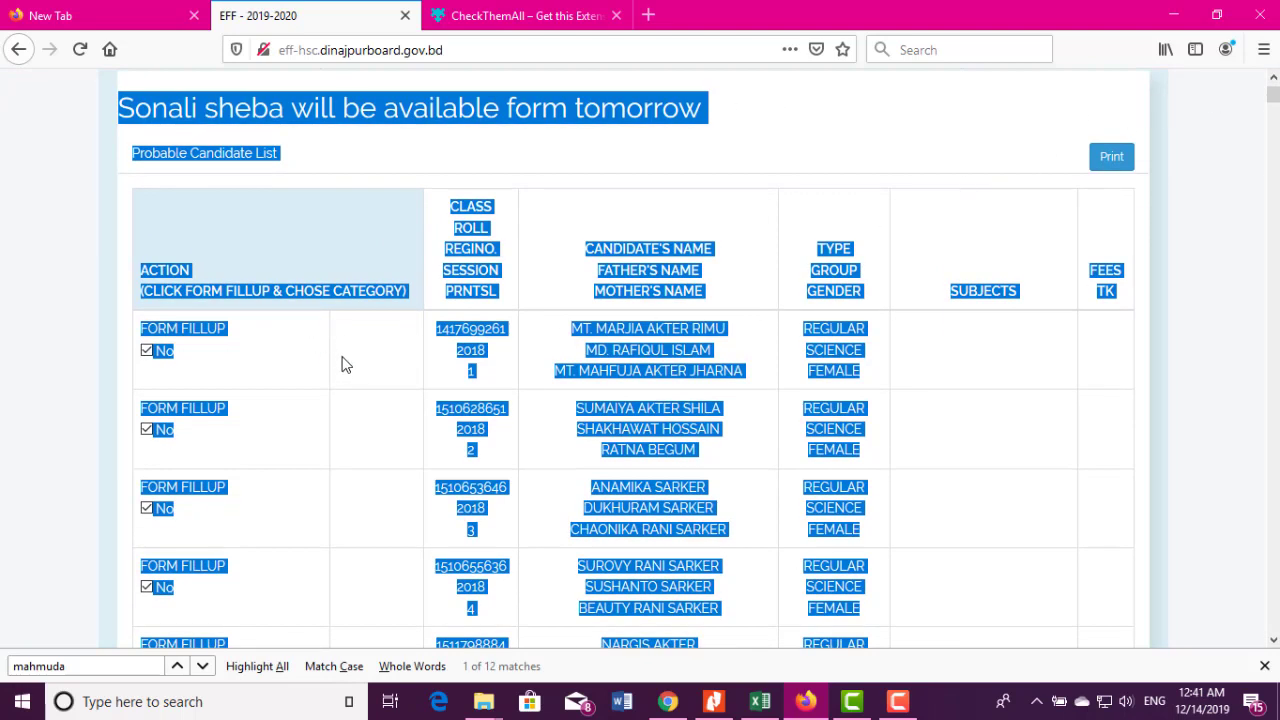
Step: Clear the text selection and examine the Probable Candidate List from its first entries to its last and back
left_click(255, 250)
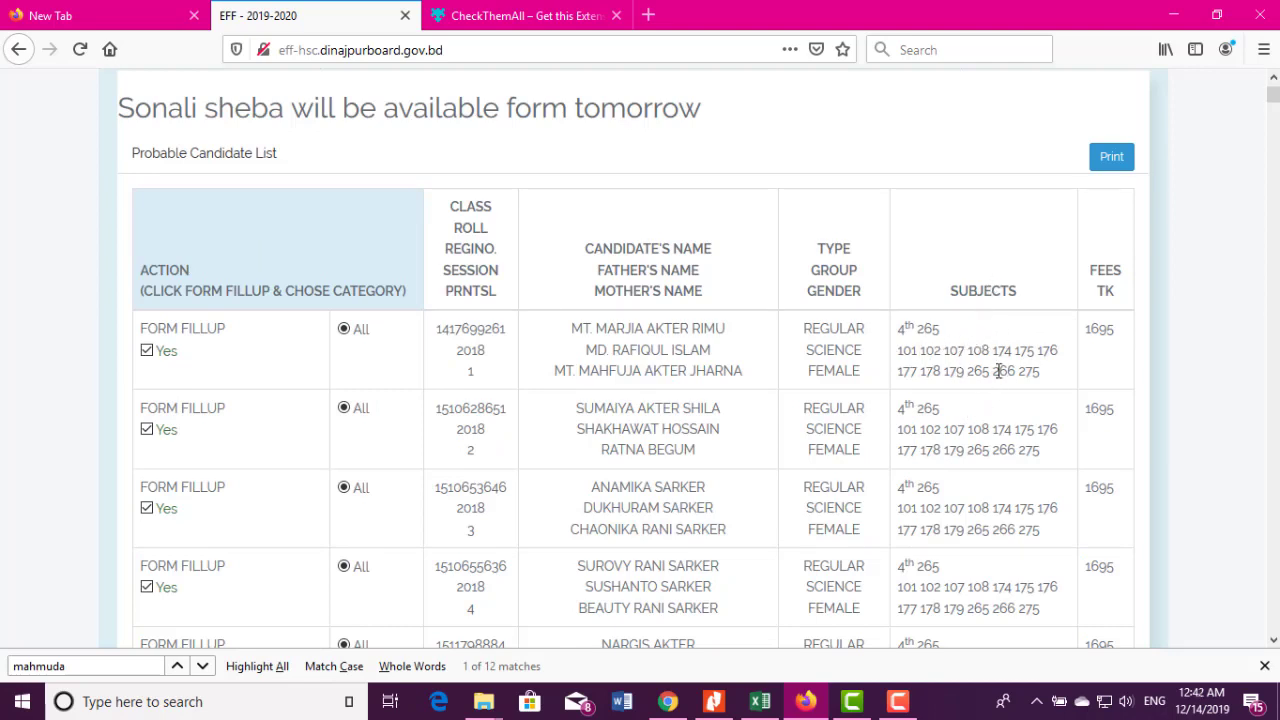
left_click_drag(1273, 95, 1273, 622)
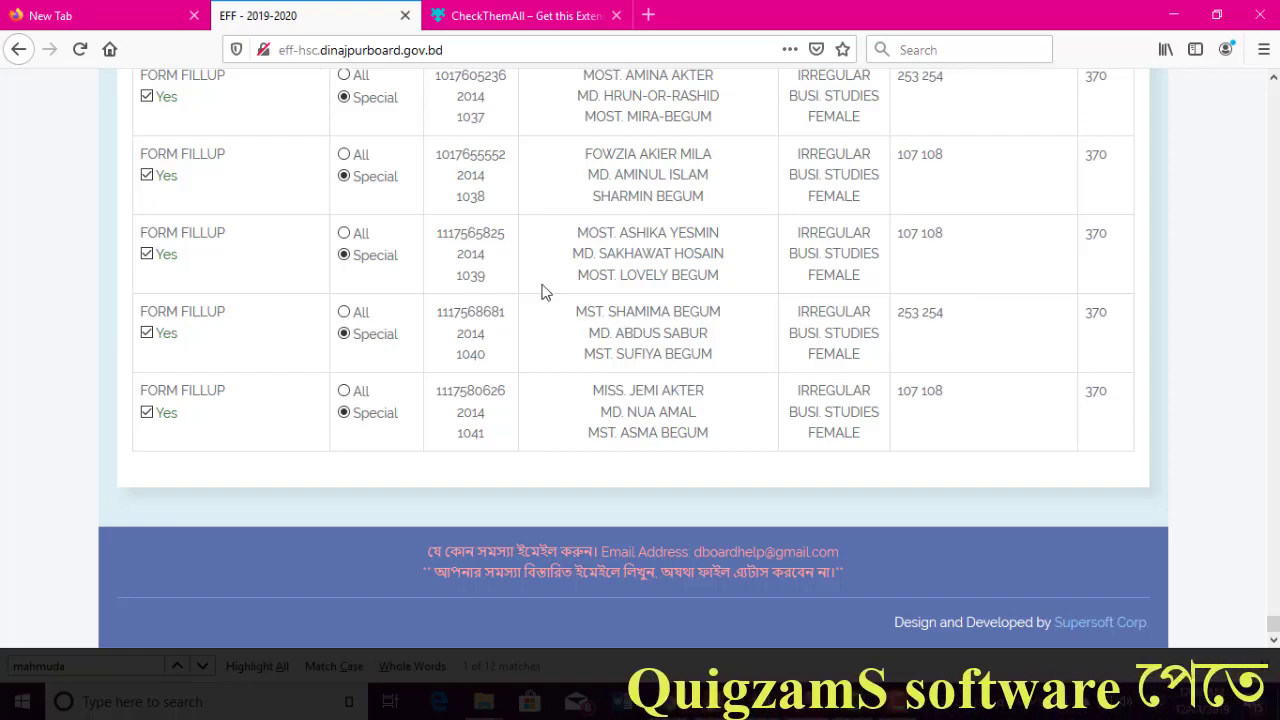
scroll(491, 460, "up", 10)
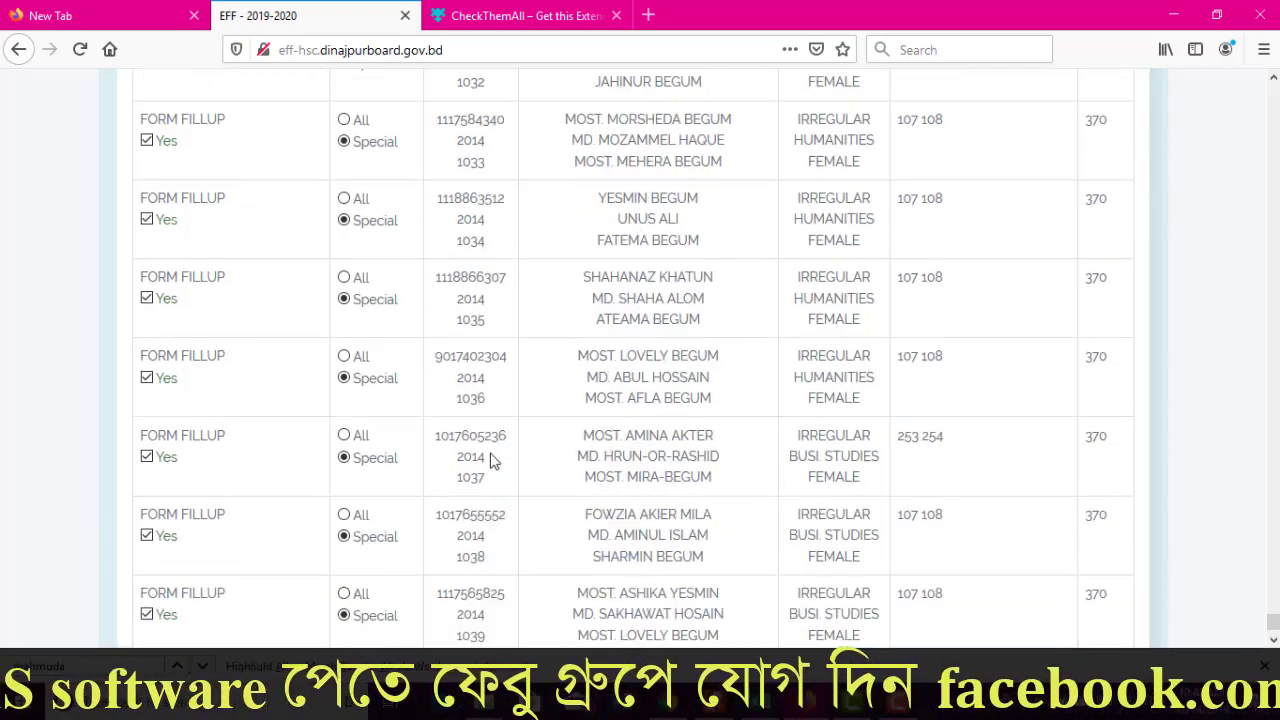
scroll(491, 460, "up", 10)
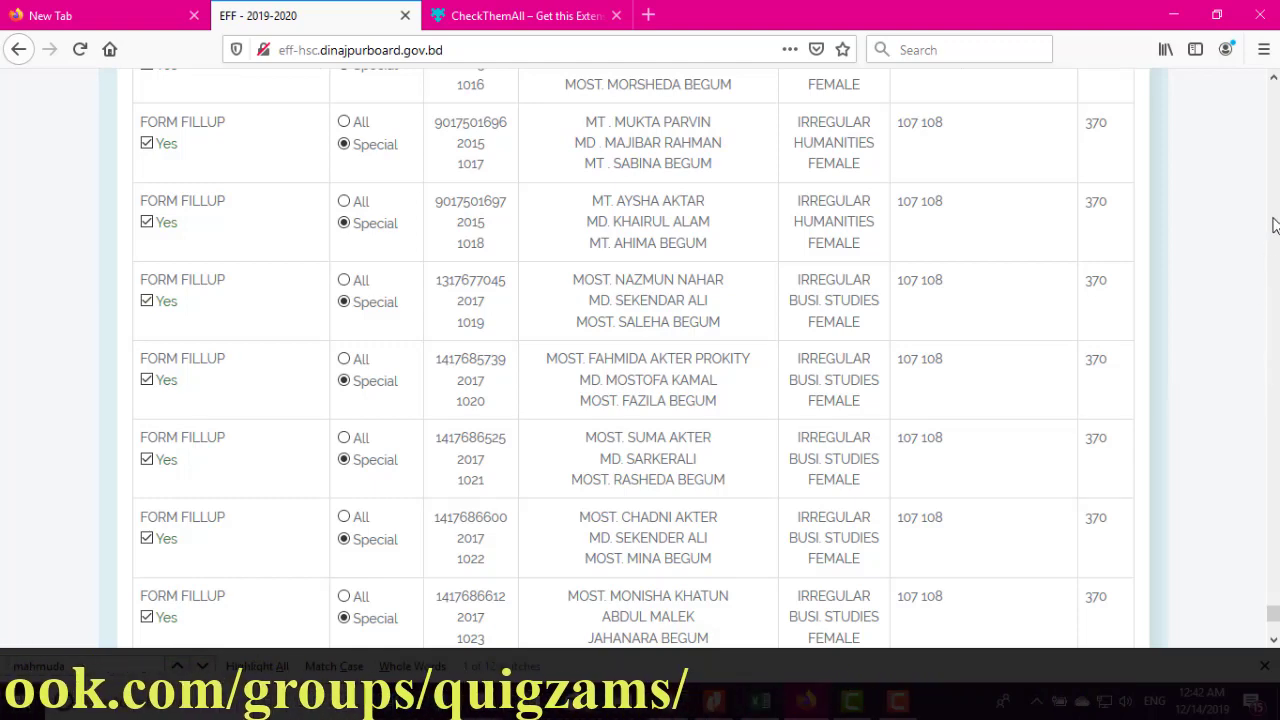
left_click_drag(1275, 600, 1273, 92)
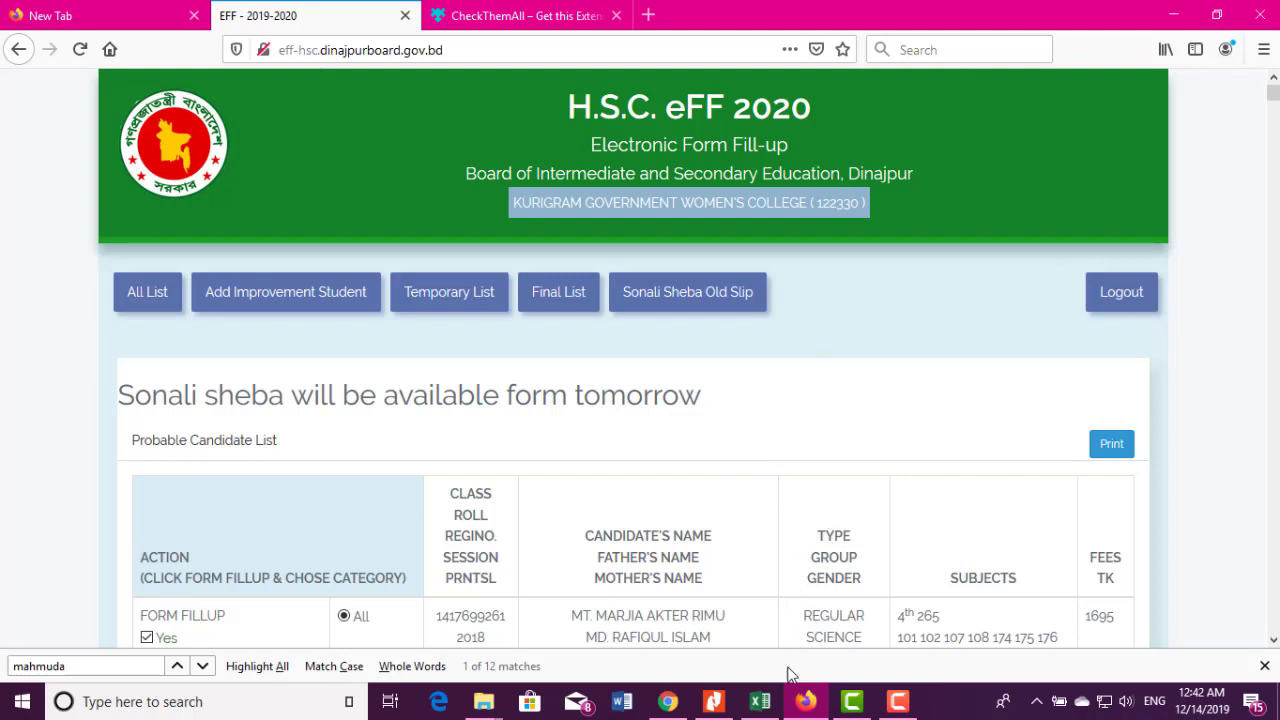
Step: Switch to Chrome and examine the columns and first entries of the Probable Candidate List on the EFF page
left_click(668, 701)
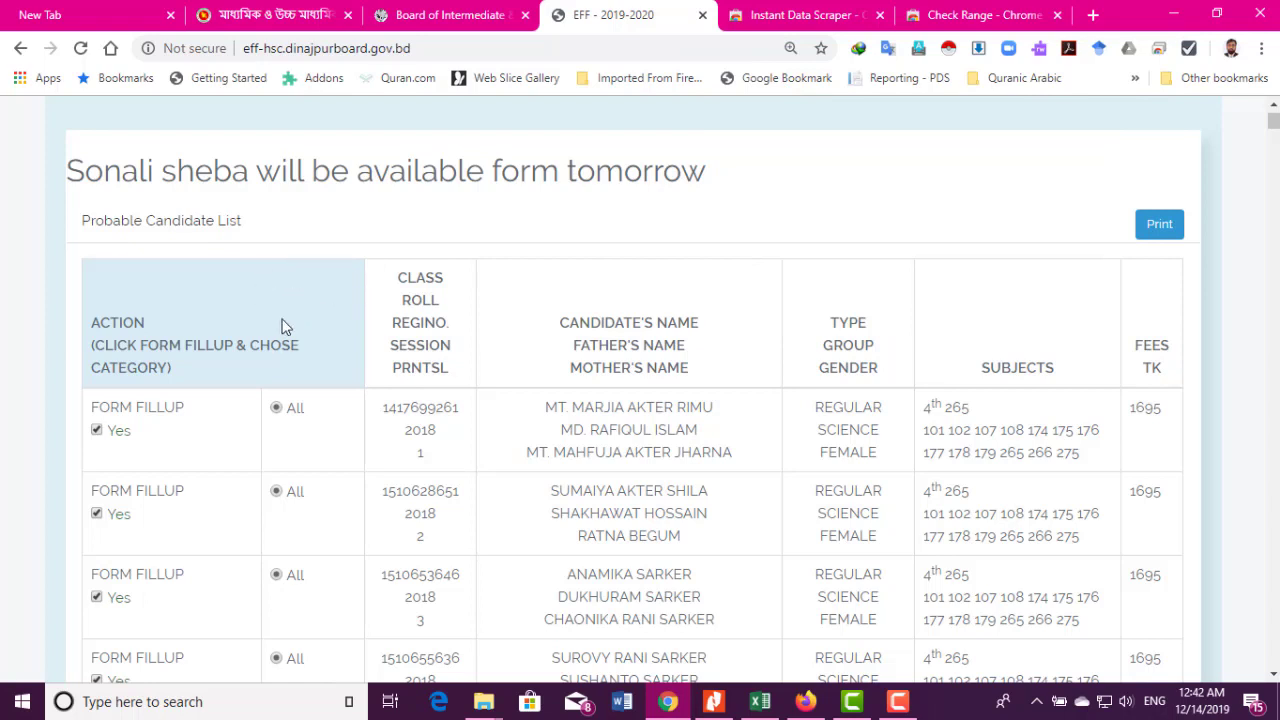
scroll(110, 325, "down", 1)
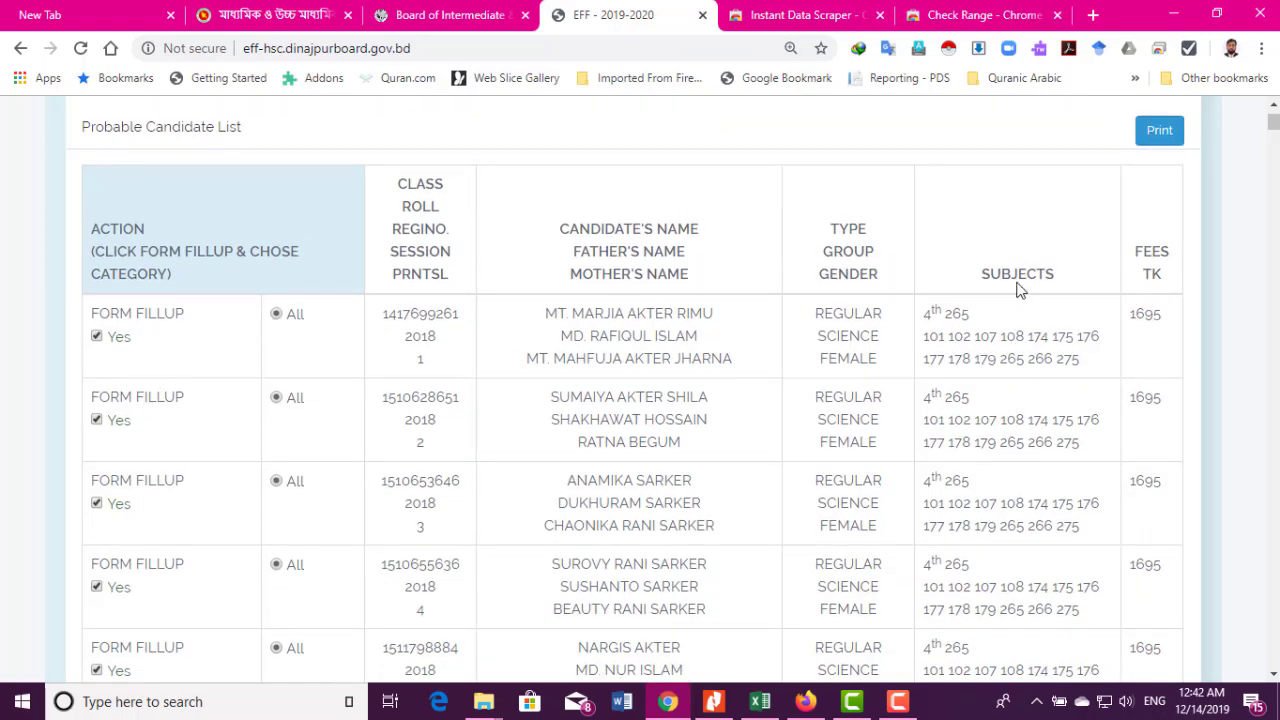
scroll(990, 330, "down", 2)
scroll(994, 251, "up", 2)
scroll(729, 274, "up", 2)
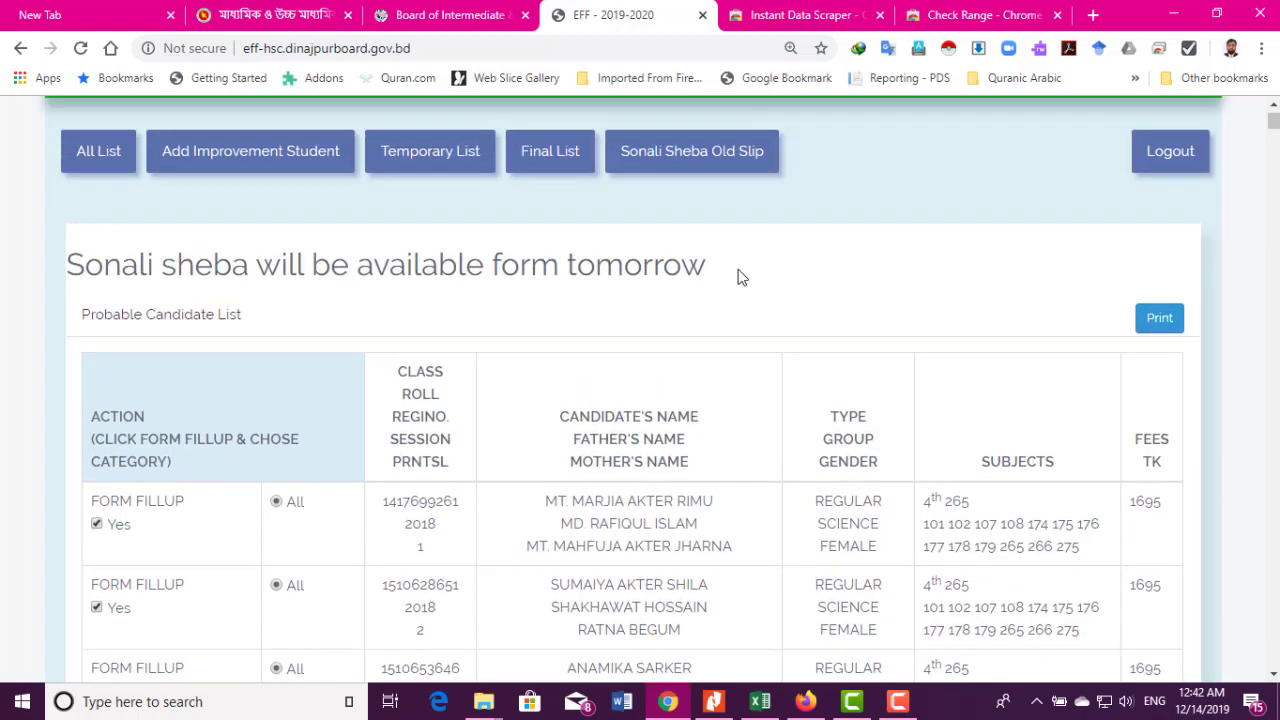
scroll(791, 271, "up", 2)
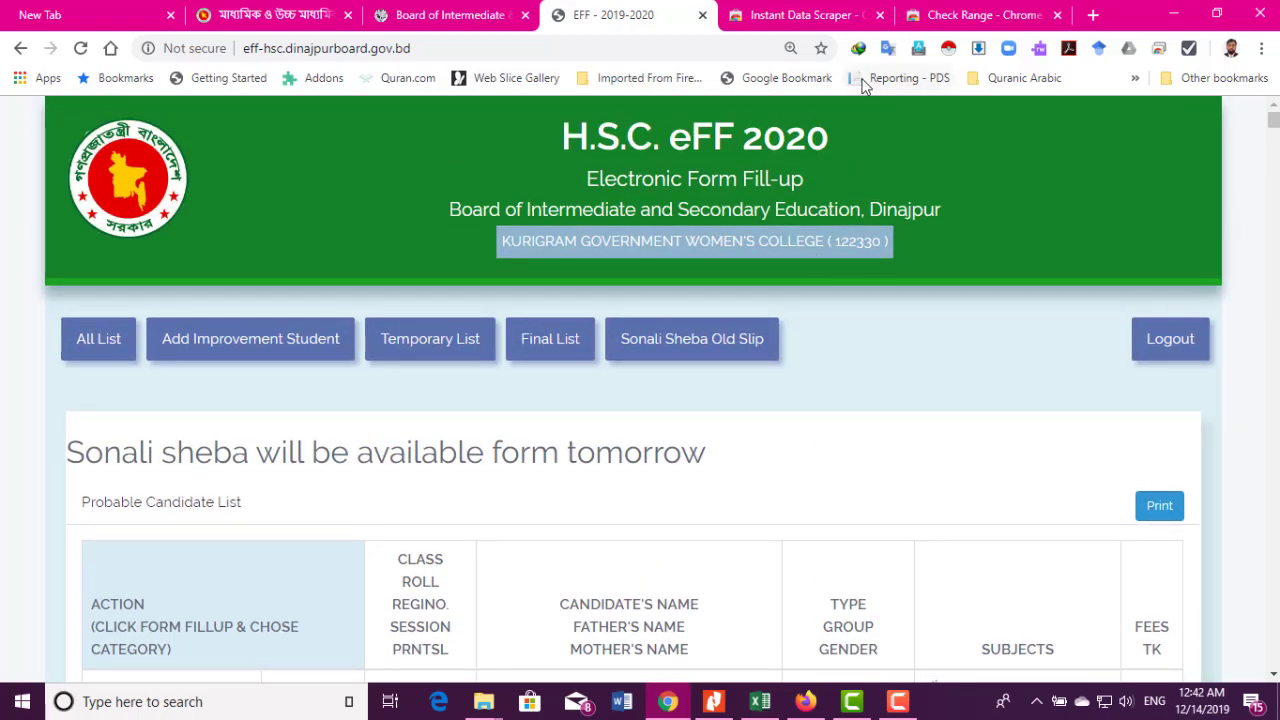
Step: View the Chrome Web Store pages of the Instant Data Scraper and Check Range extensions
left_click(823, 21)
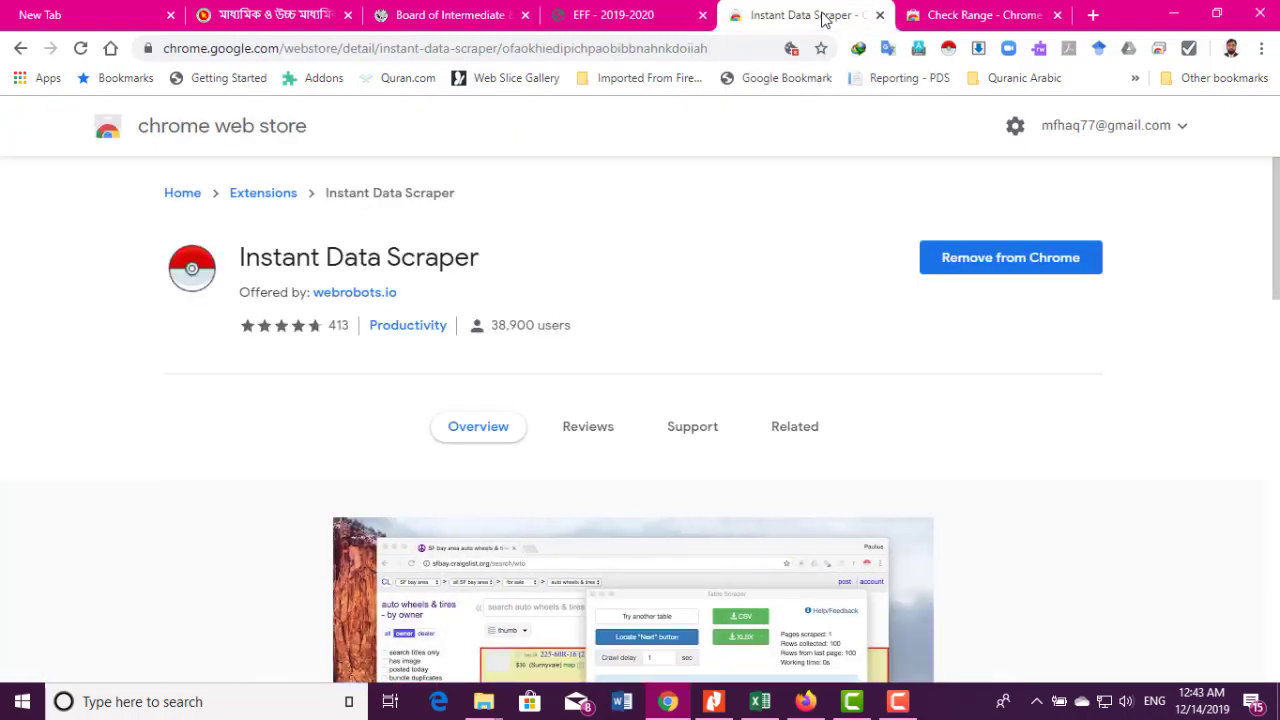
left_click(985, 17)
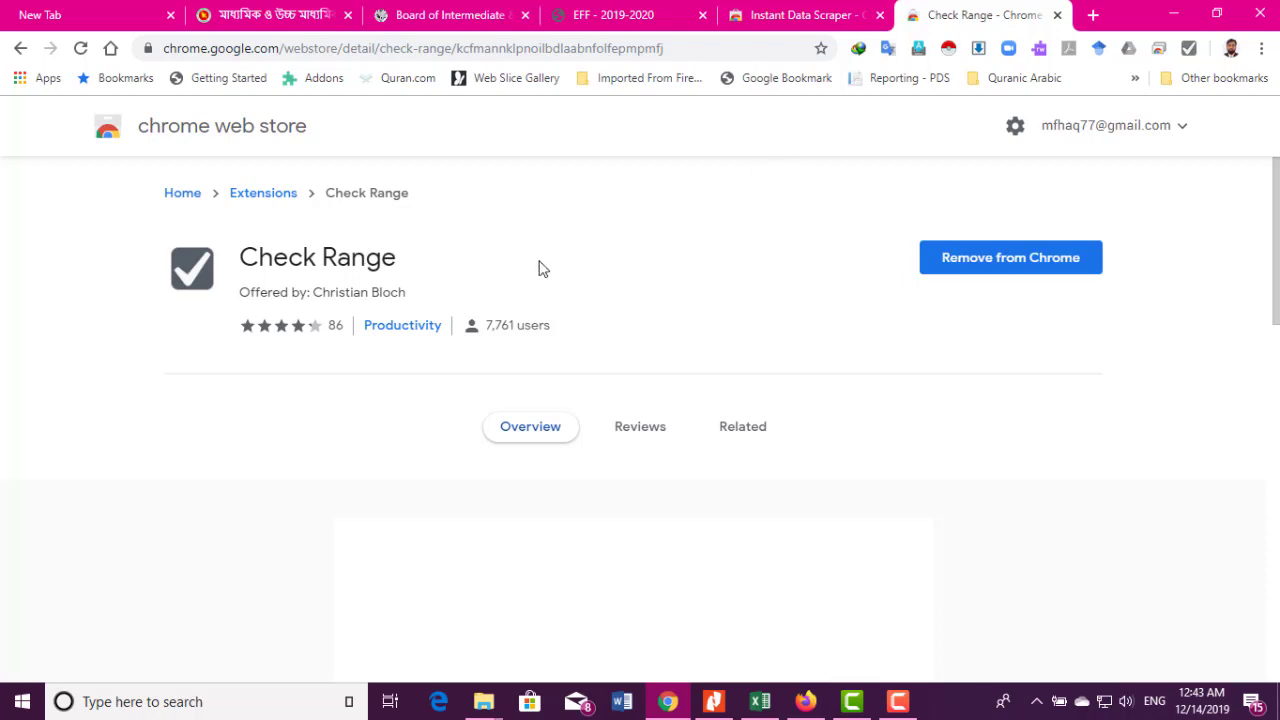
left_click(795, 17)
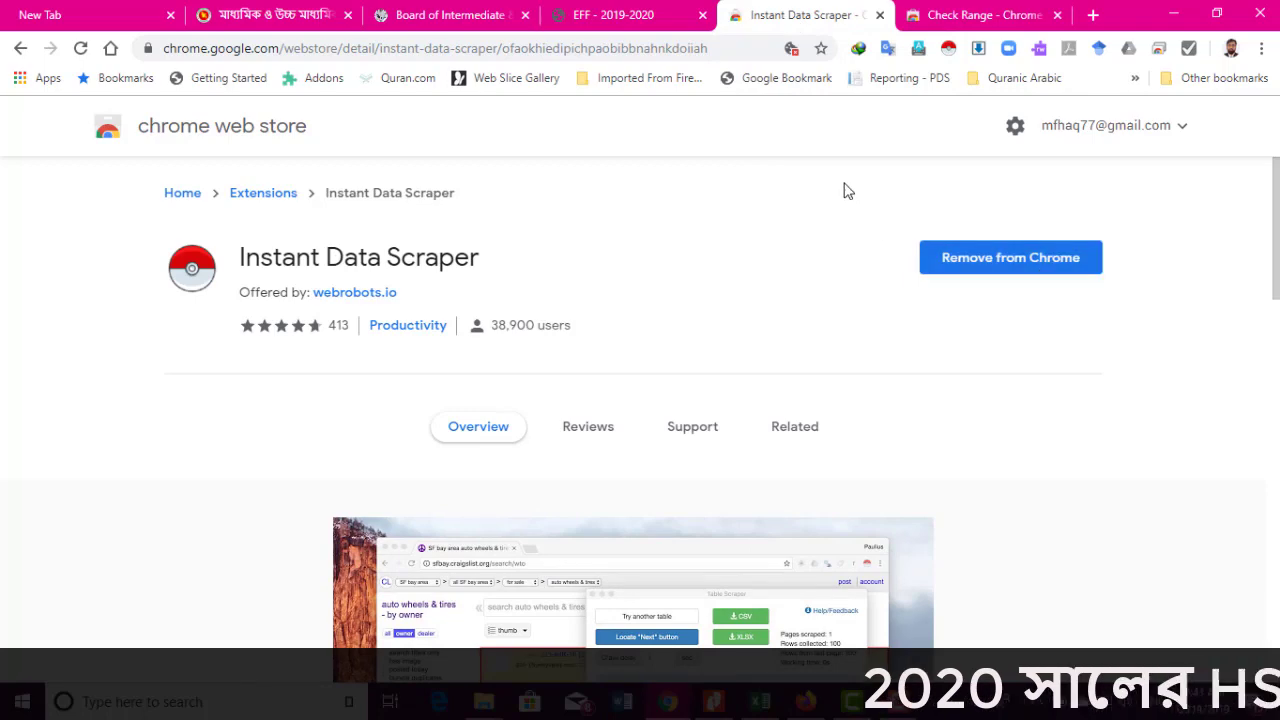
Step: Return to the EFF candidate list page and run Instant Data Scraper on its table
left_click(660, 12)
scroll(760, 385, "down", 2)
scroll(760, 385, "up", 2)
scroll(760, 380, "down", 3)
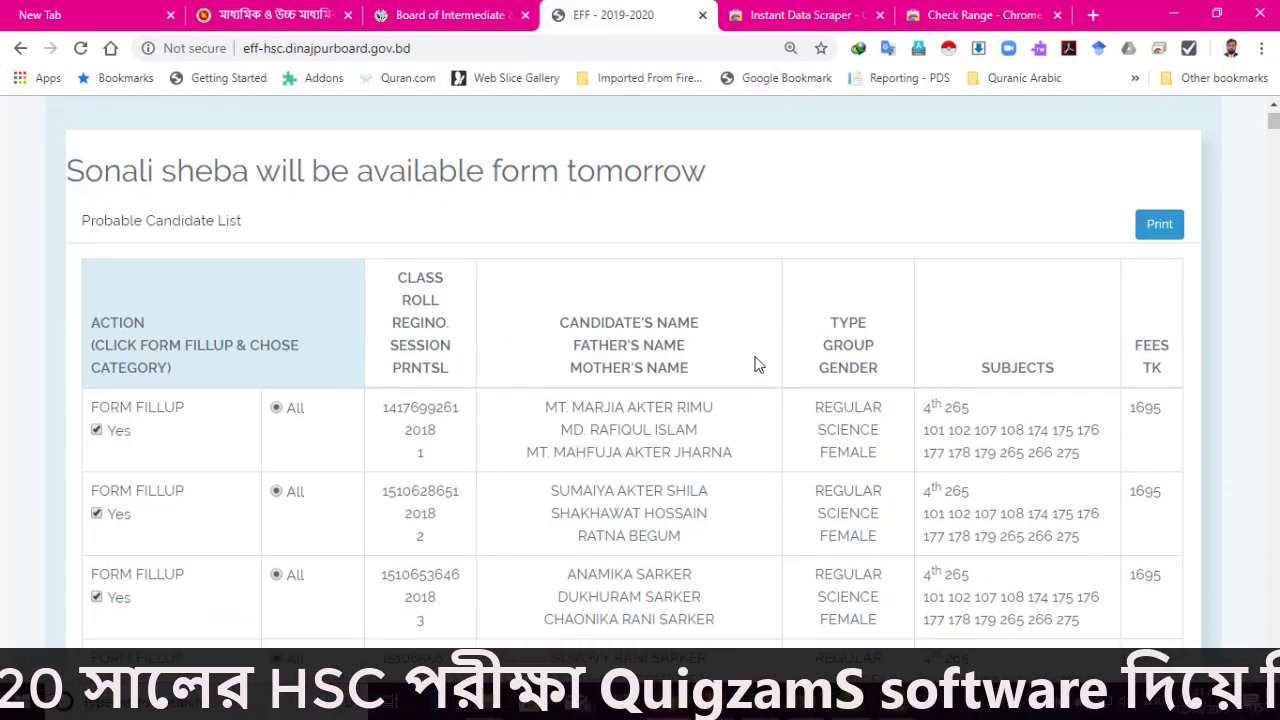
scroll(806, 266, "up", 3)
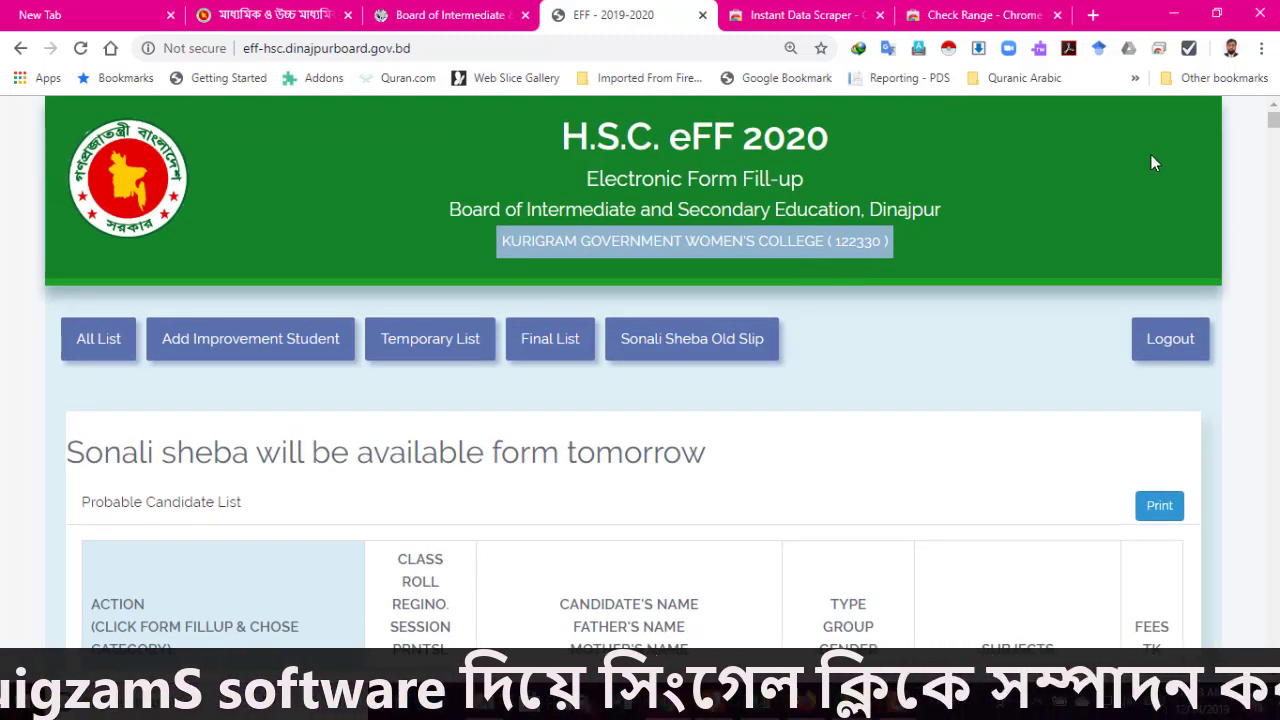
left_click(949, 49)
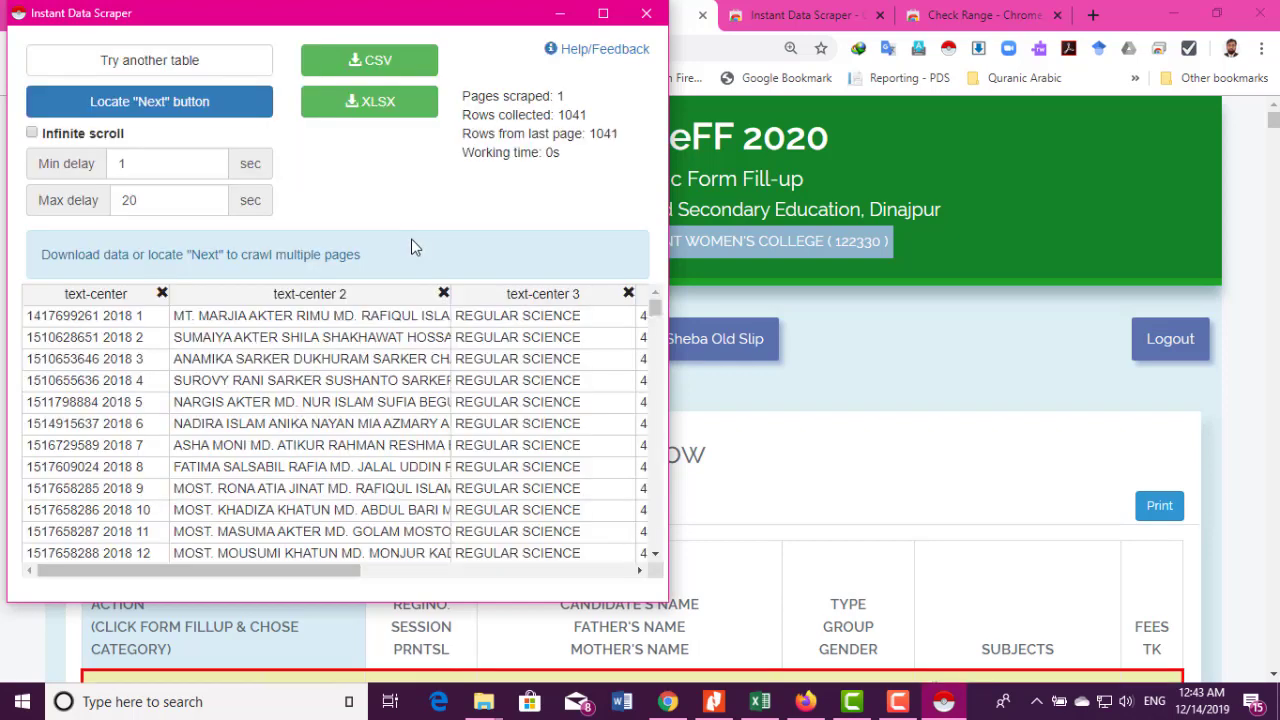
mouse_move(352, 571)
left_mouse_down()
mouse_move(651, 571)
mouse_move(337, 571)
left_mouse_up()
Step: Download the scraped table as an XLSX file and show it in its folder, closing the folder and scraper windows when done
left_click(378, 106)
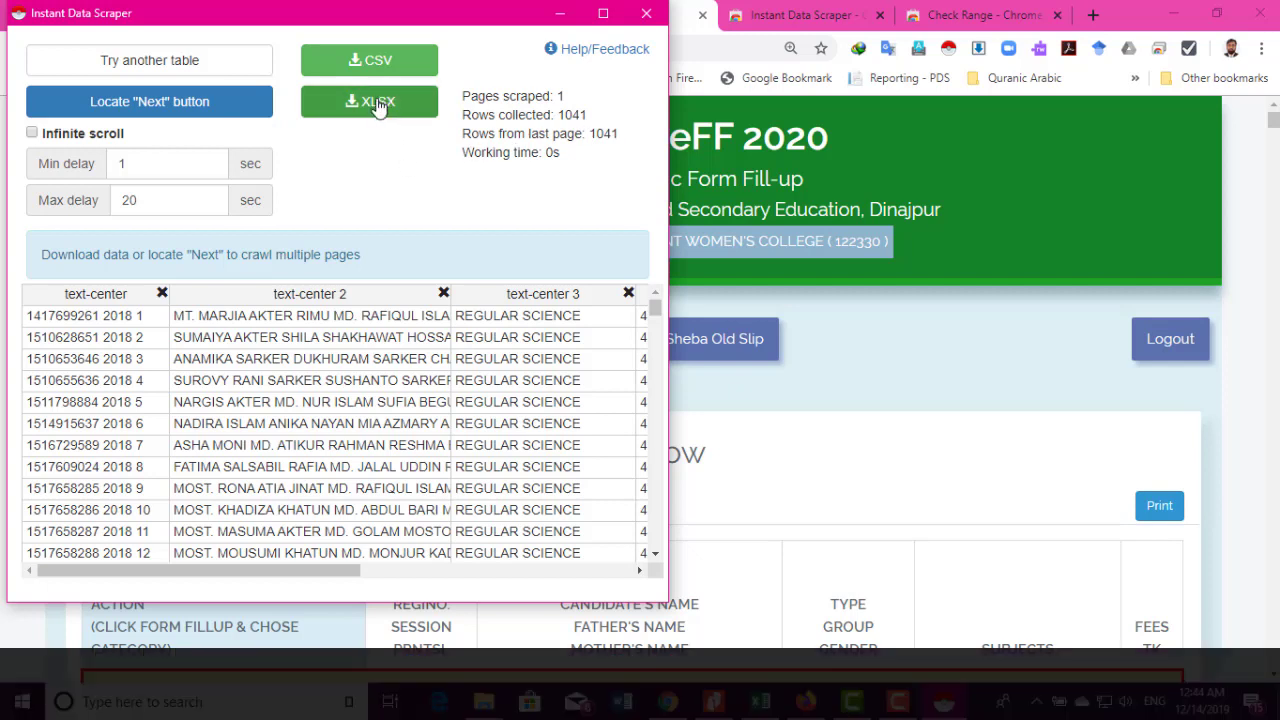
left_click(378, 106)
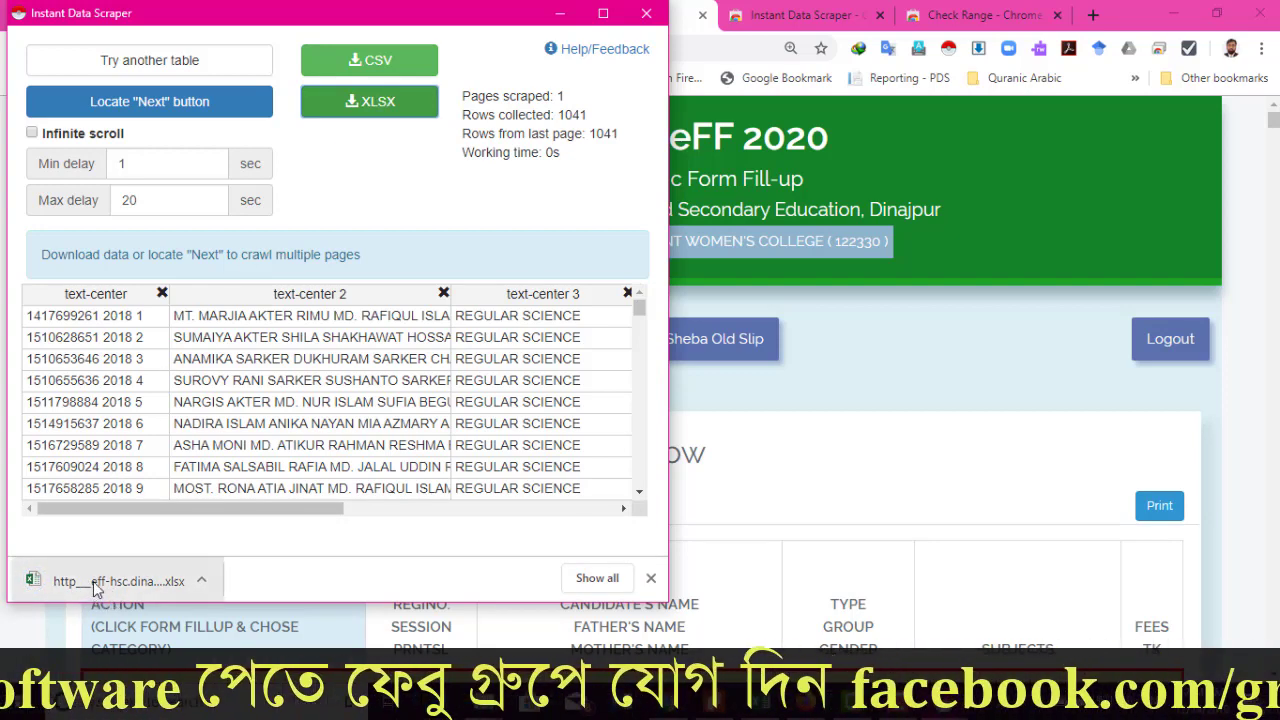
left_click(201, 581)
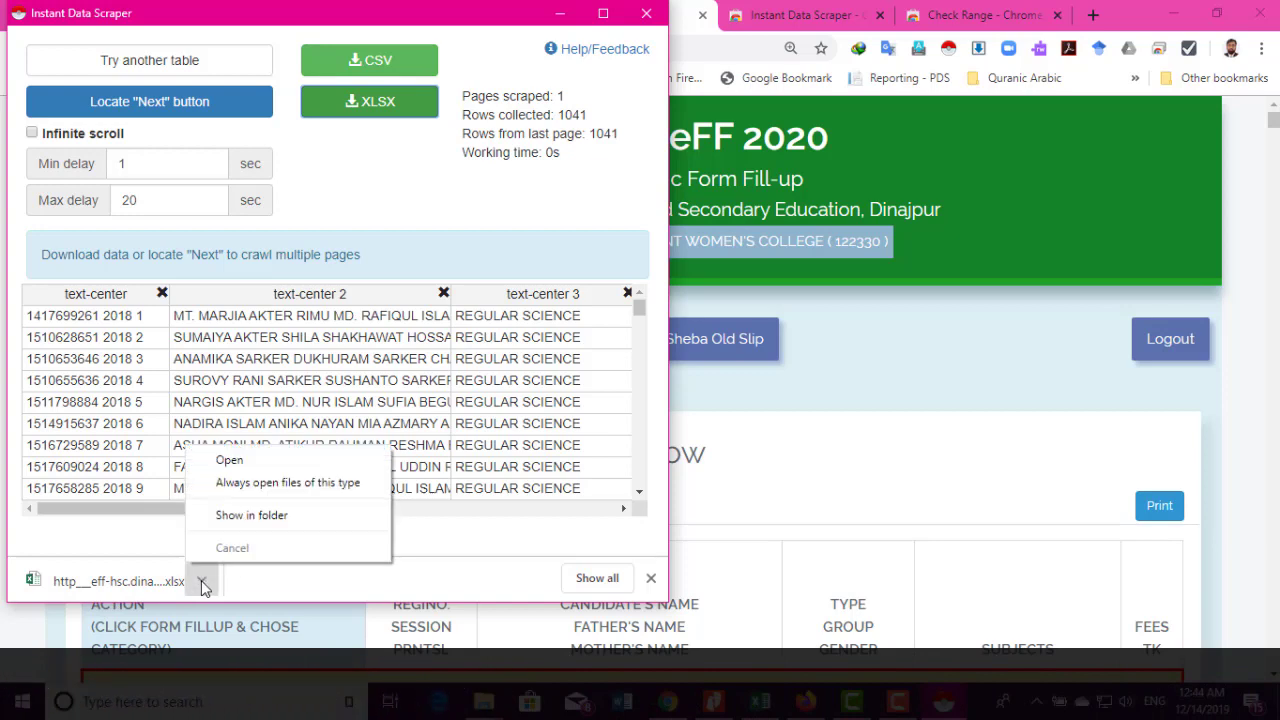
left_click(262, 515)
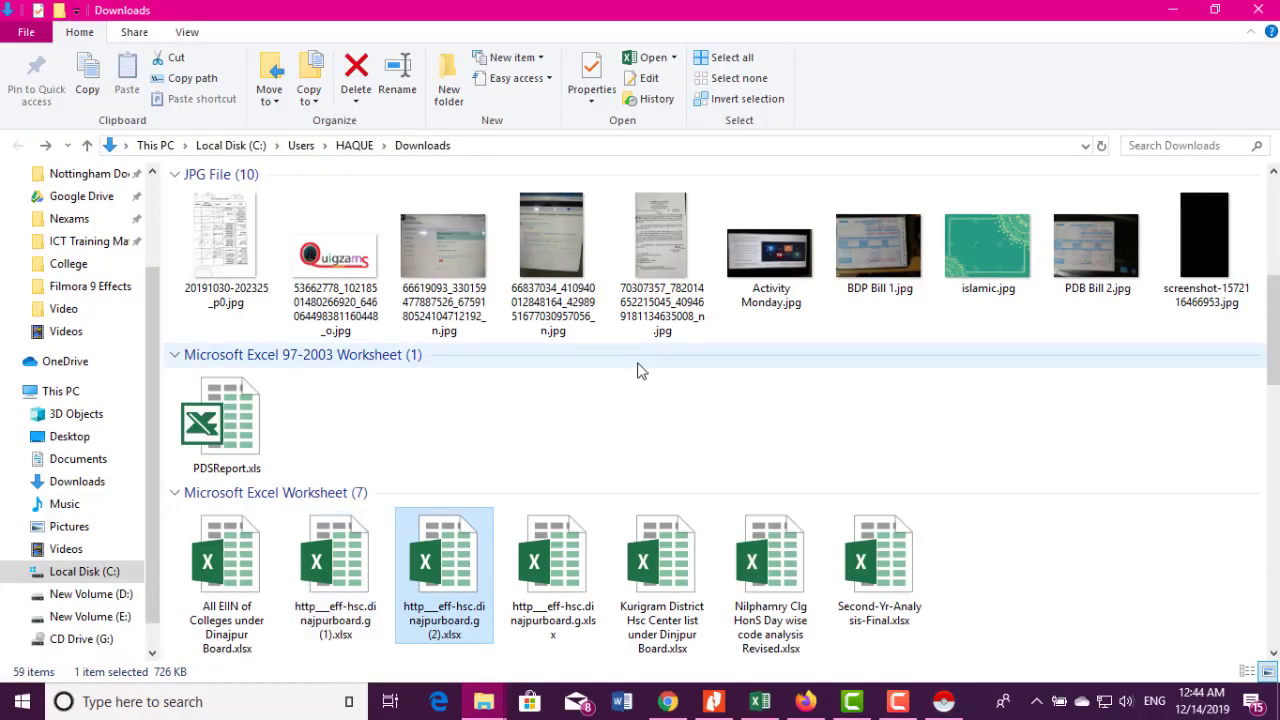
left_click(1260, 10)
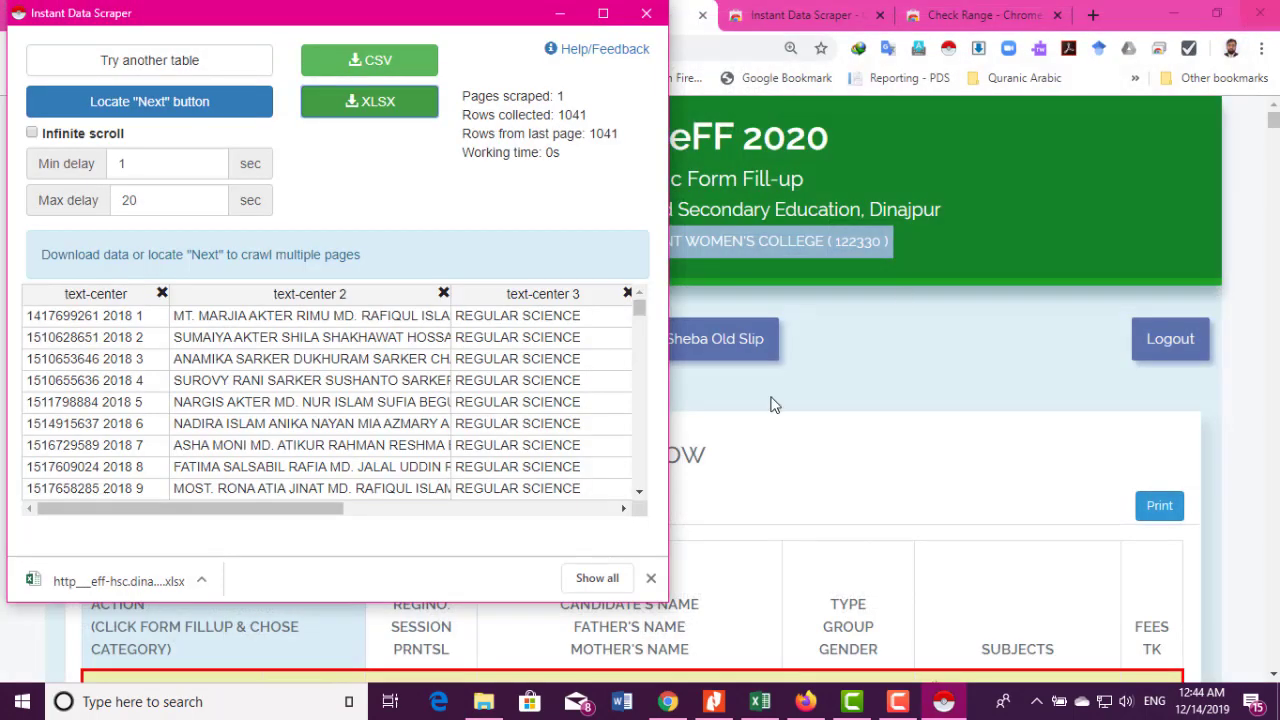
left_click(648, 14)
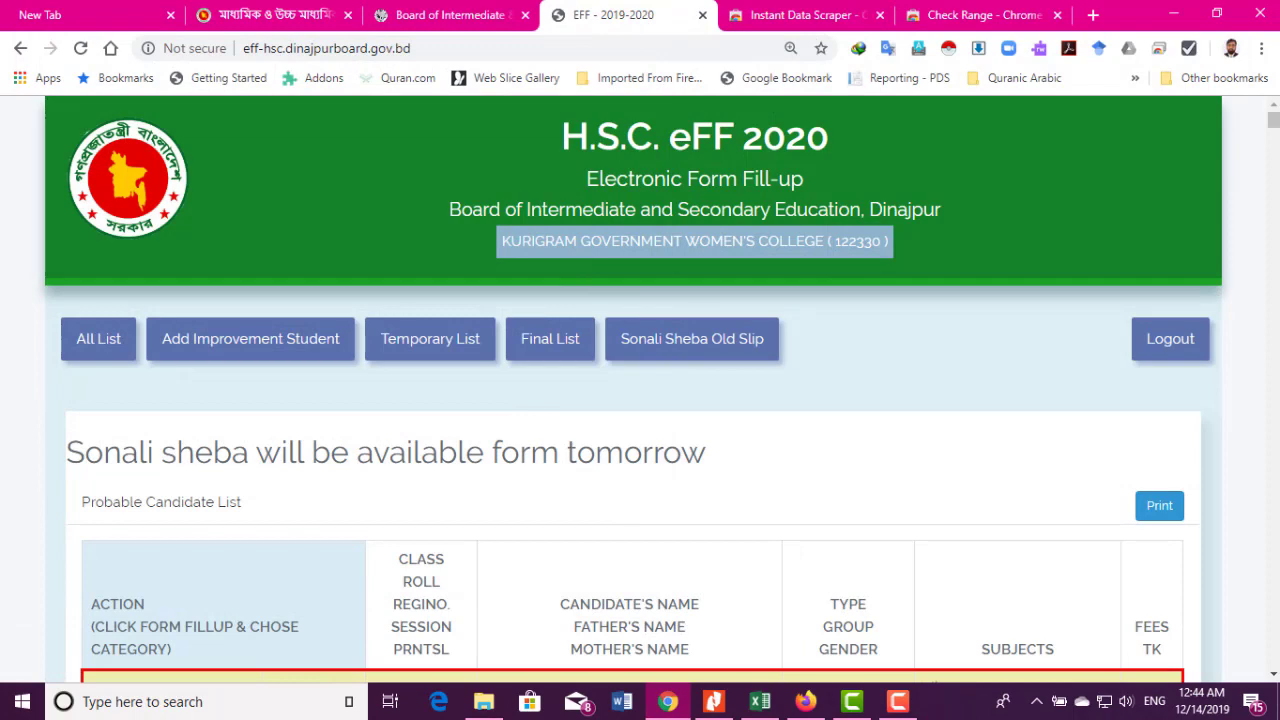
Step: Switch to the Excel workbook of scraped data and examine columns A and B of Recovered_Sheet1
left_click(760, 704)
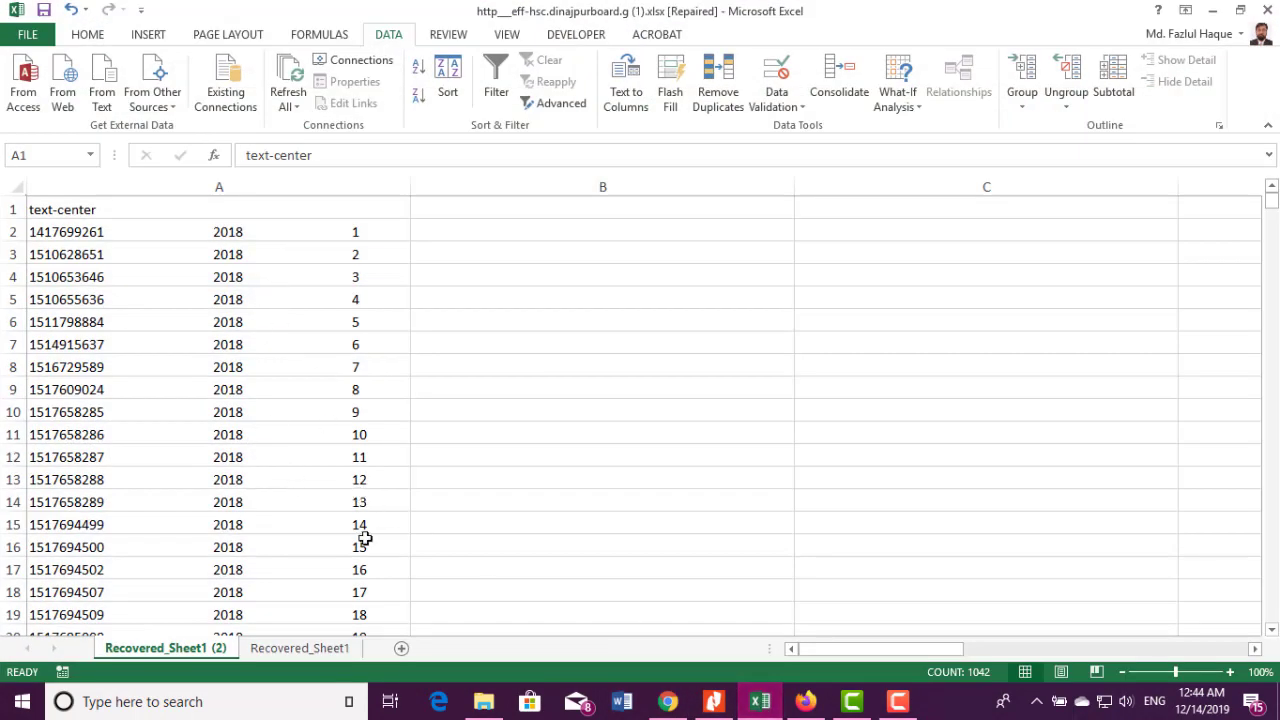
left_click(300, 648)
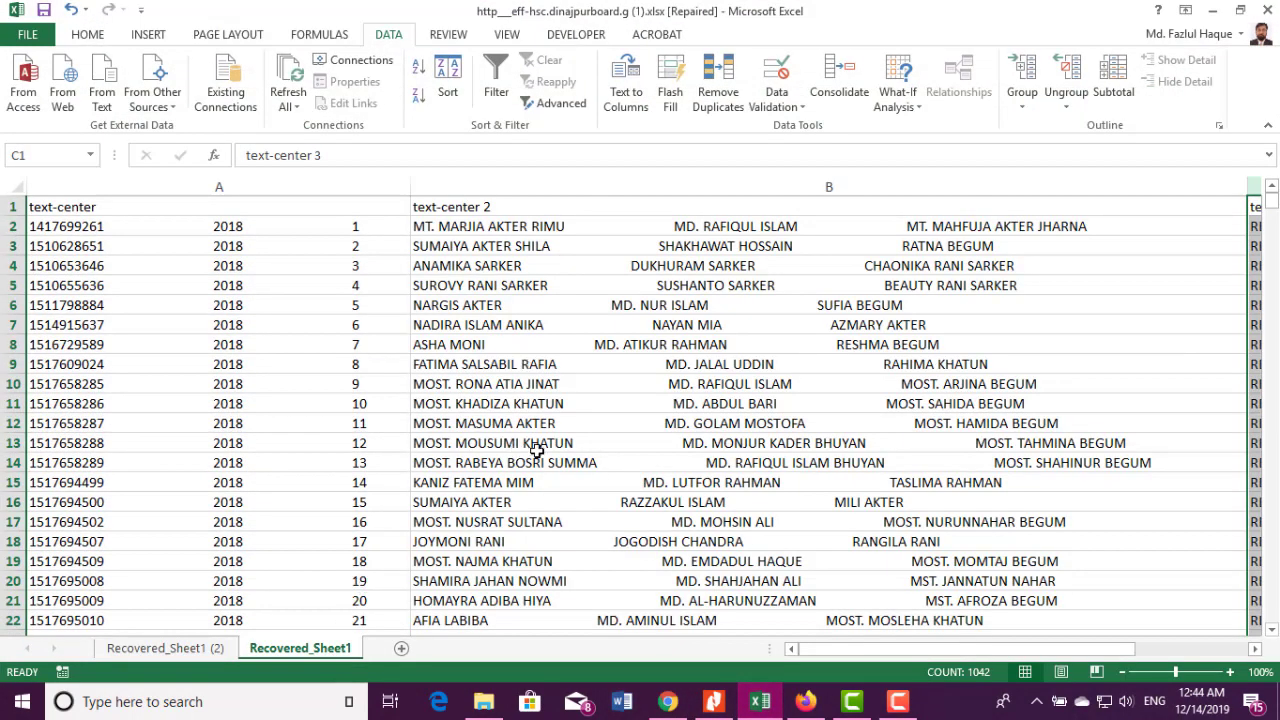
left_click(256, 190)
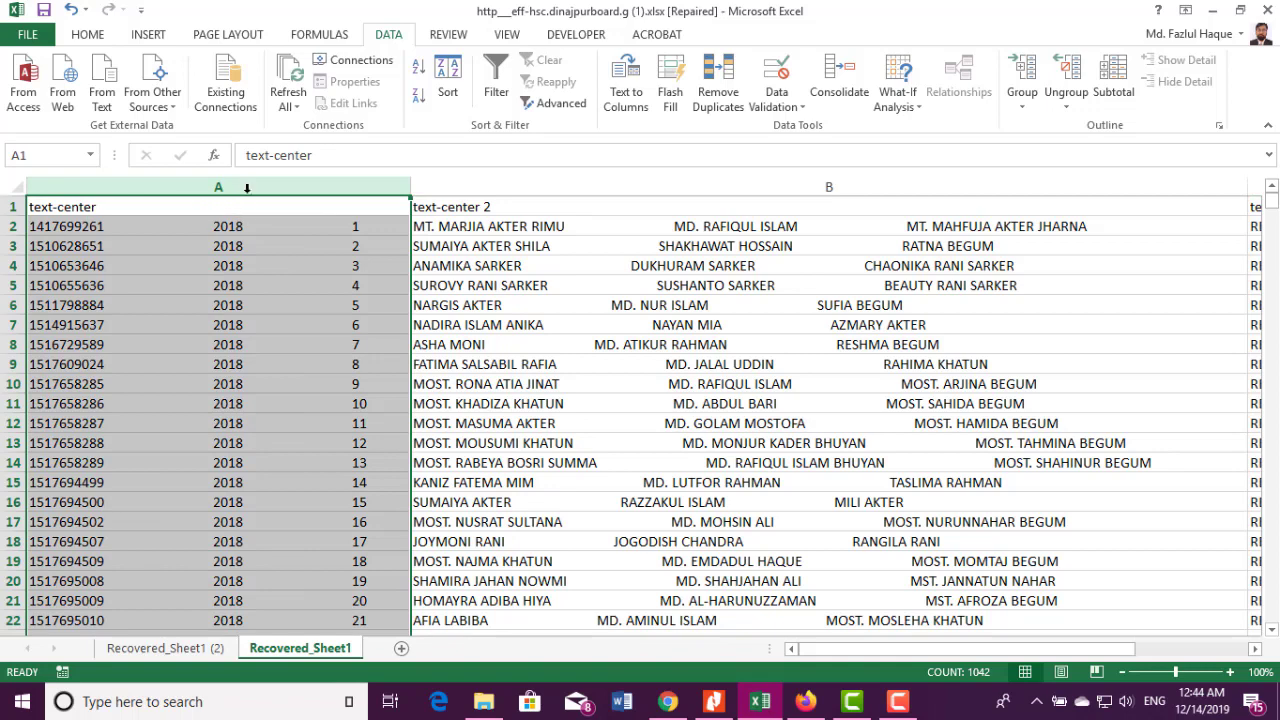
left_click(533, 190)
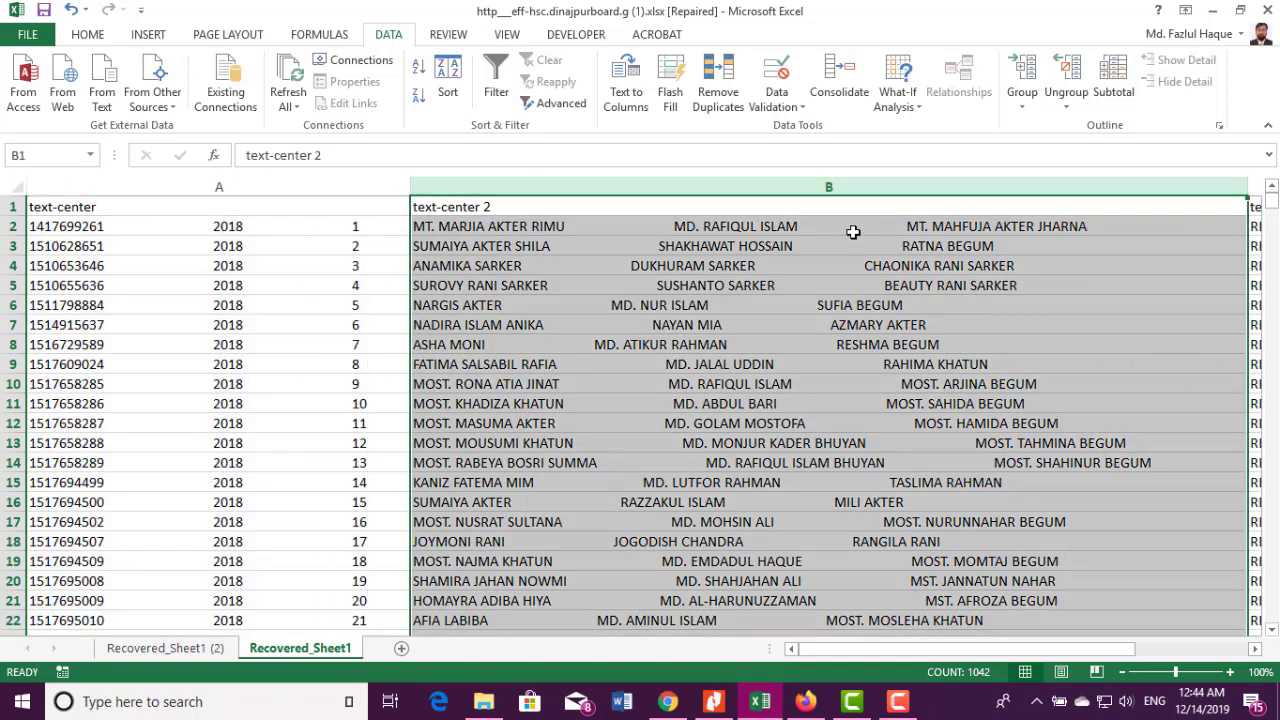
left_click_drag(994, 652, 889, 654)
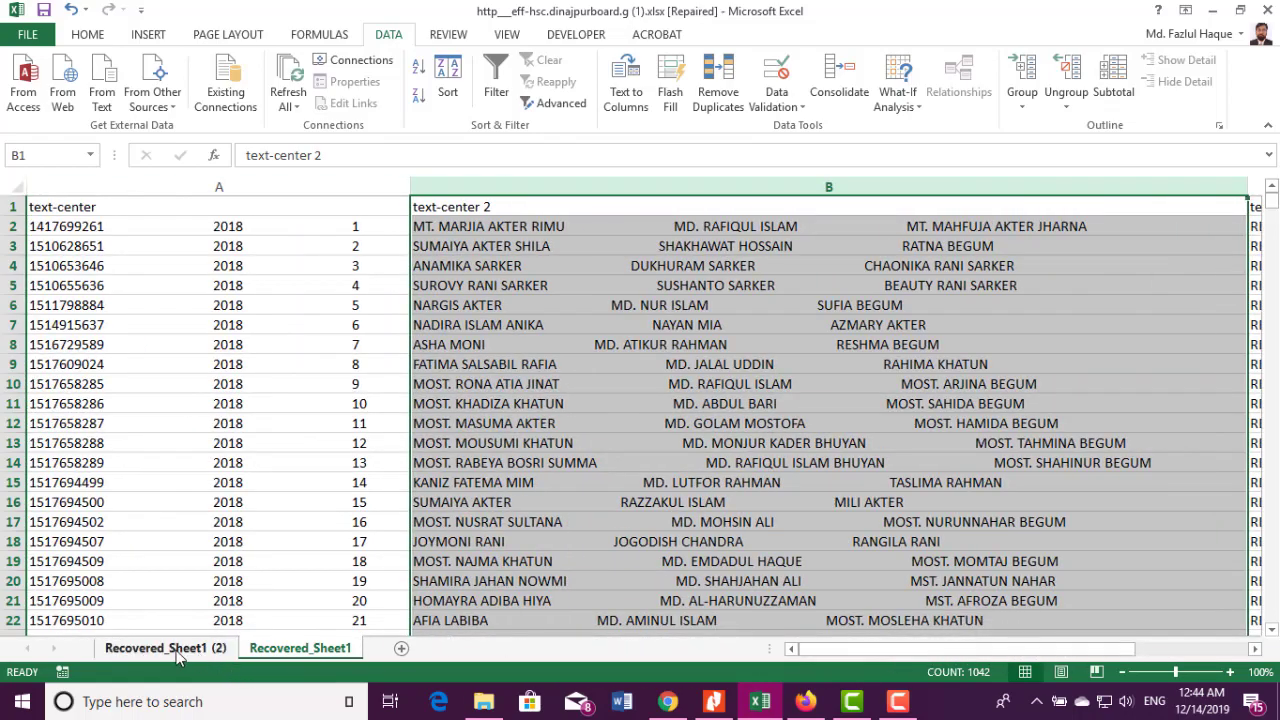
Step: Split column A of Recovered_Sheet1 (2) with Text to Columns, using fixed width, General format and destination $B$1
left_click(170, 648)
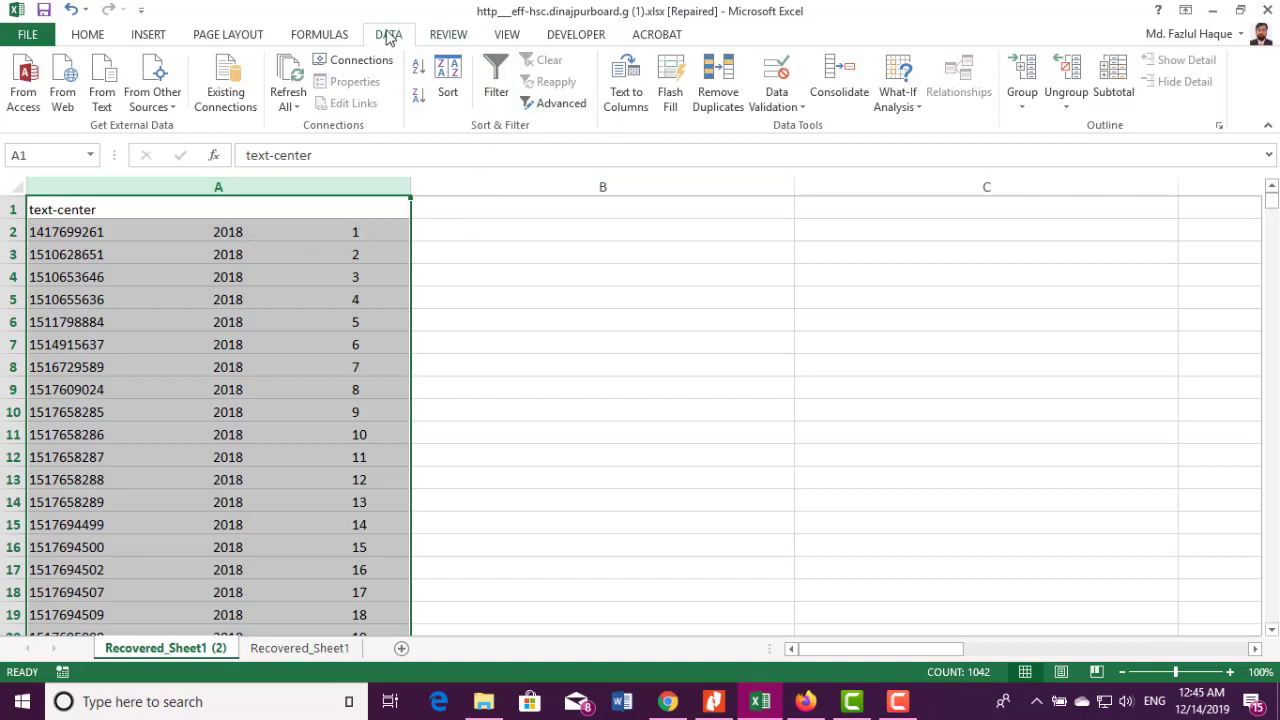
left_click(627, 97)
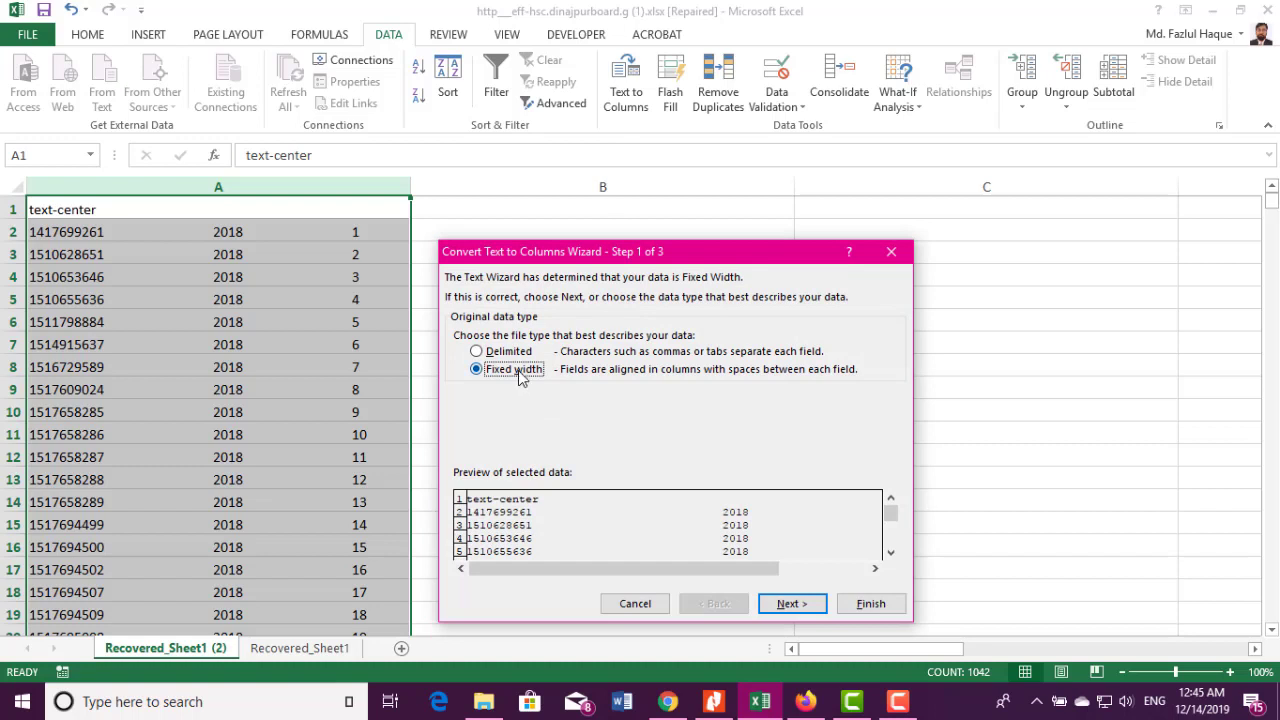
left_click(786, 604)
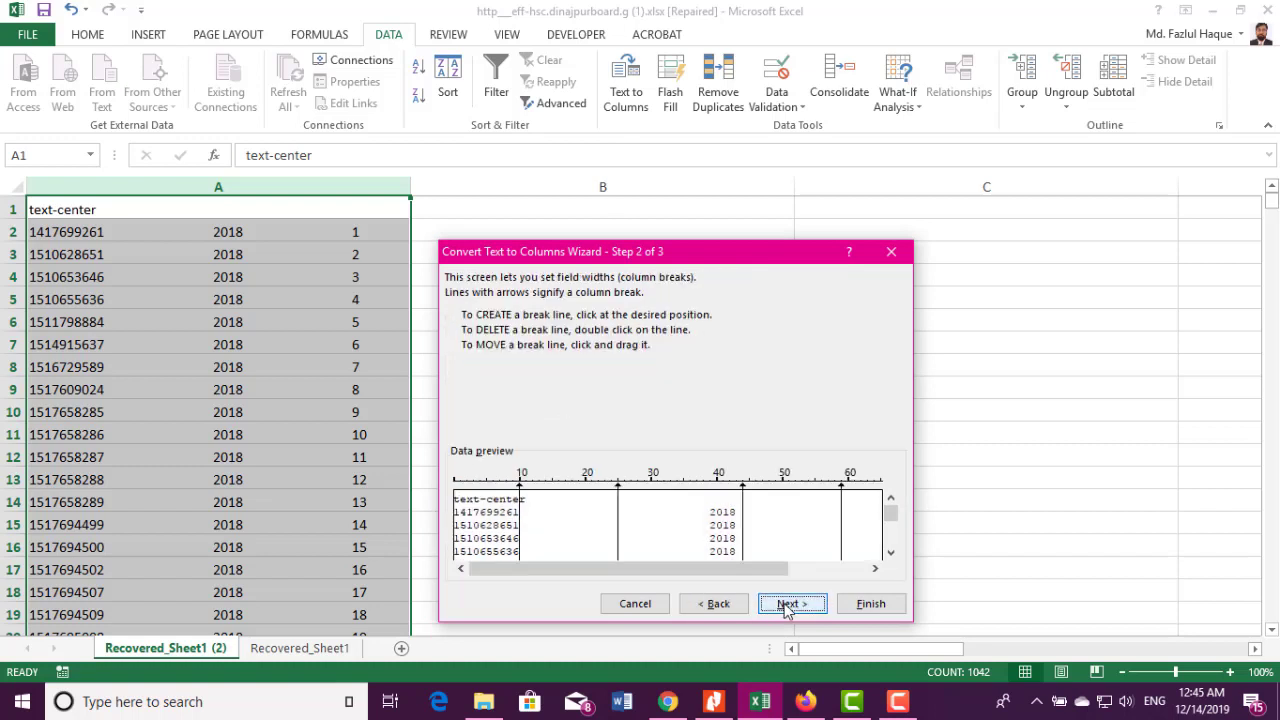
left_click(804, 605)
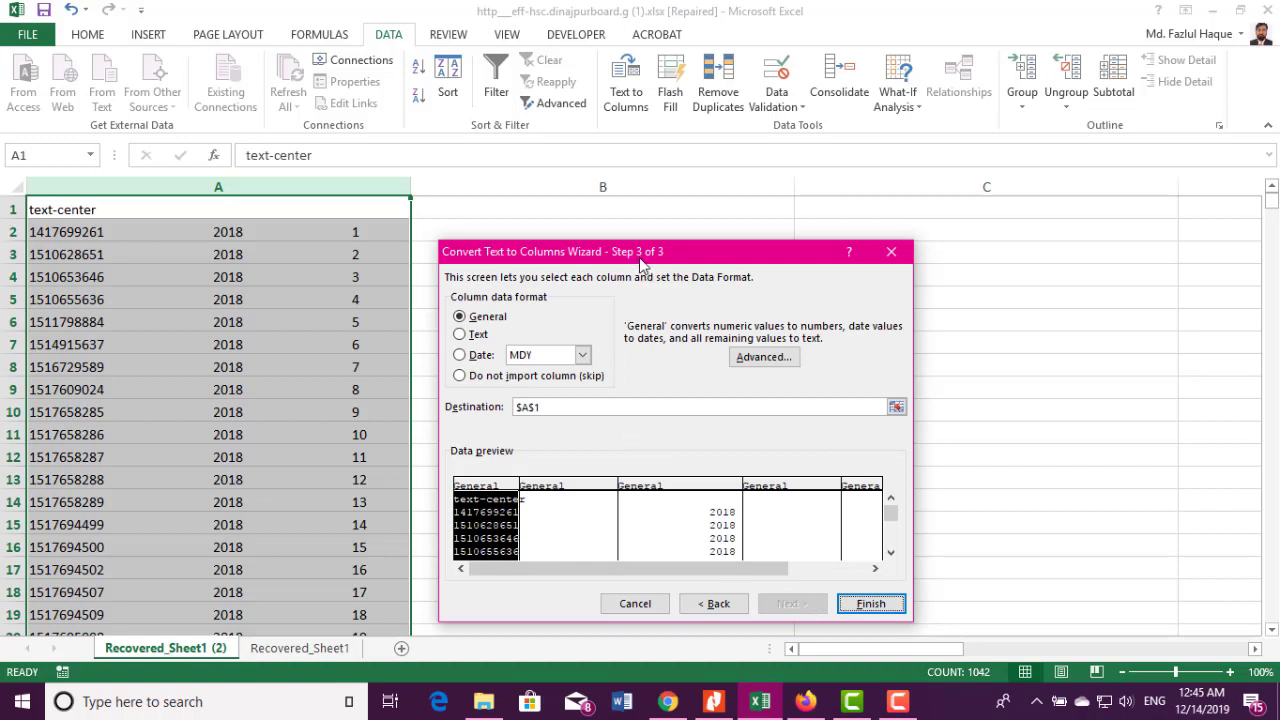
left_click_drag(639, 258, 643, 300)
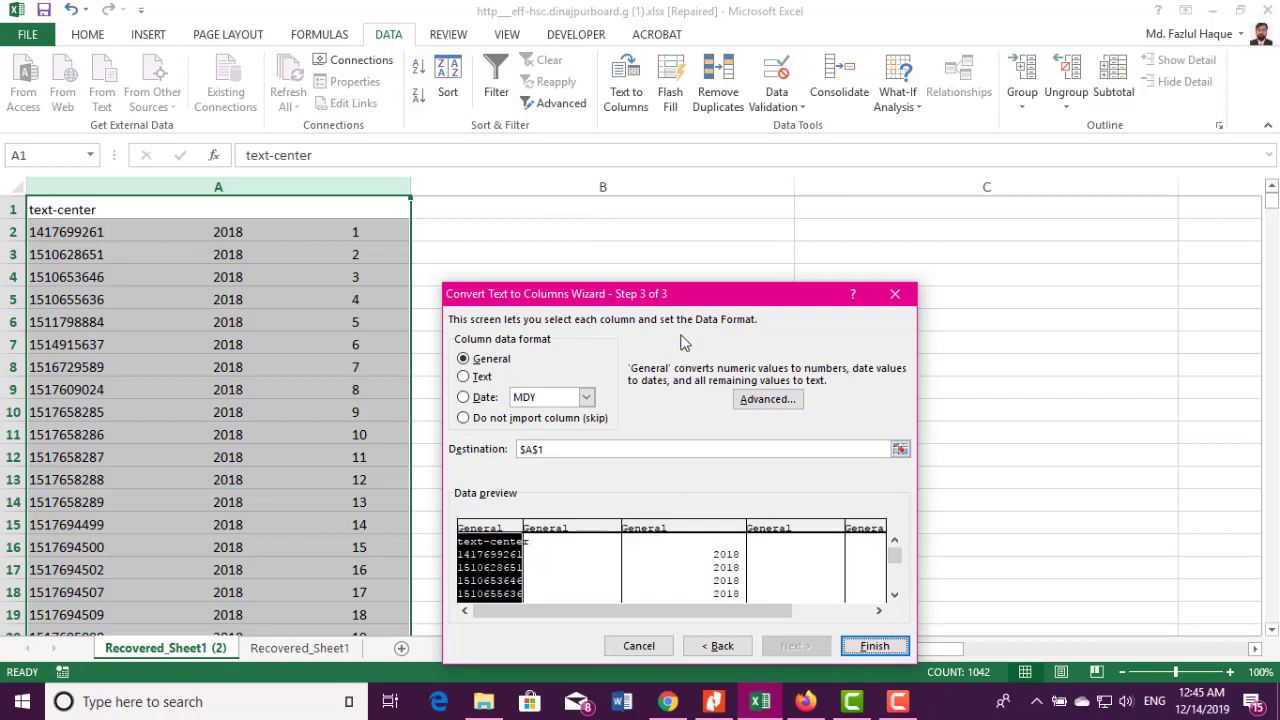
left_click_drag(693, 303, 698, 220)
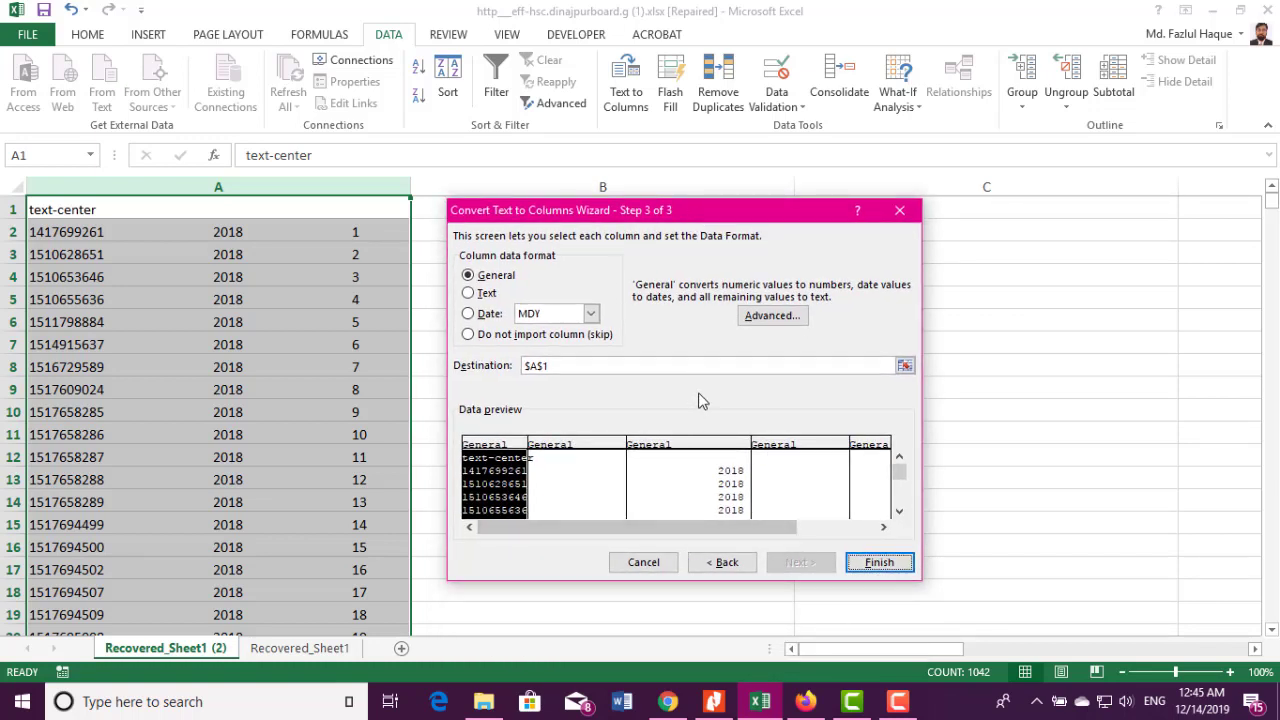
left_click(537, 365)
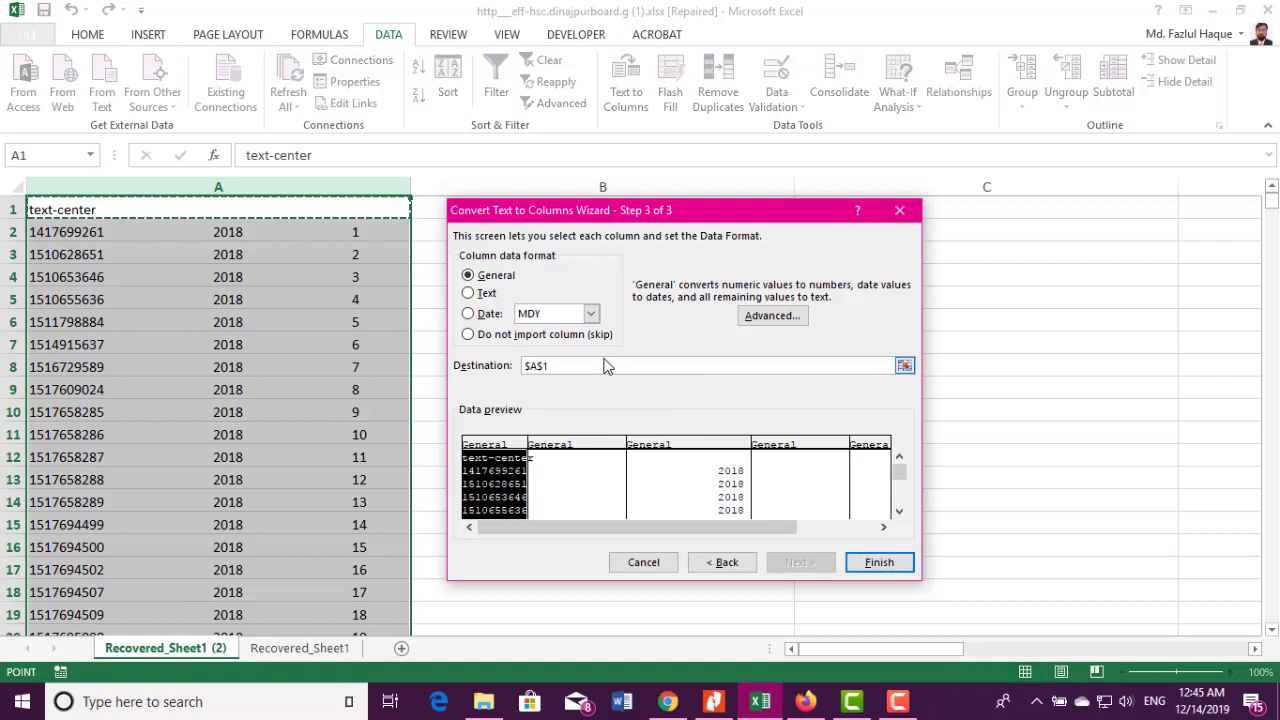
key("BackSpace")
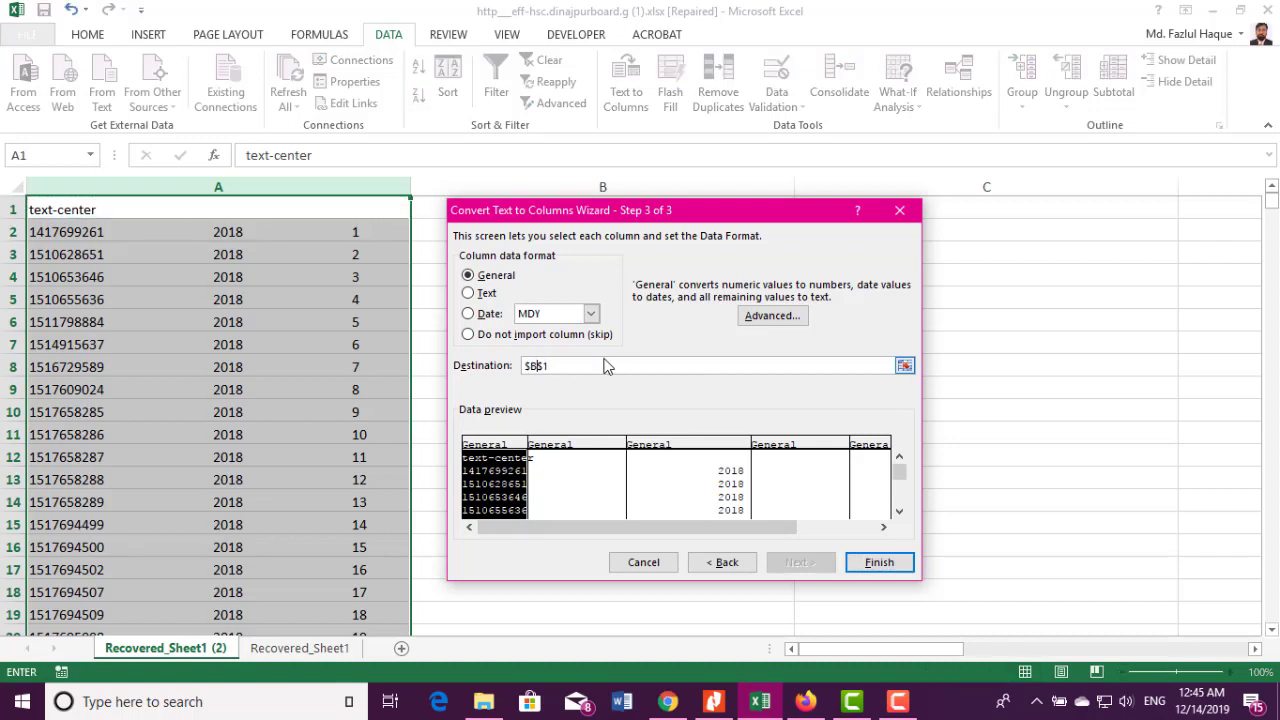
left_click(880, 563)
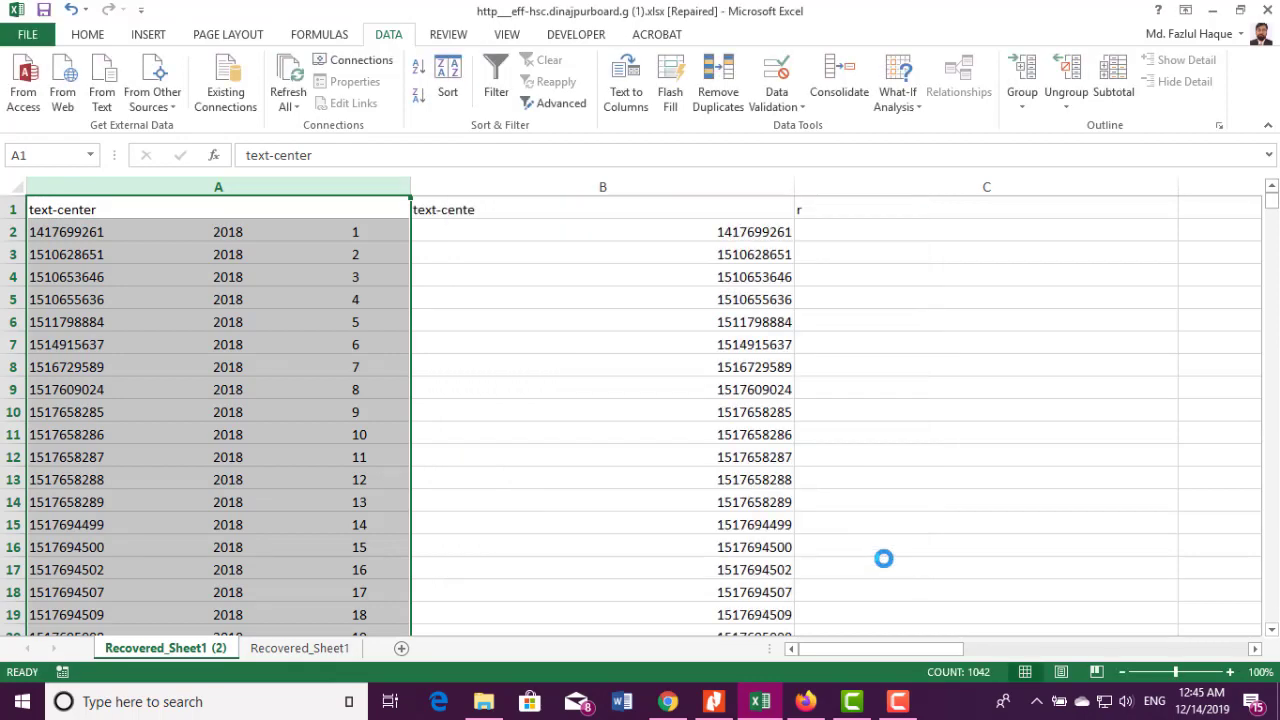
Step: Compare the combined data in column A with the Text to Columns output in column B of Recovered_Sheet1 (2)
mouse_move(848, 654)
left_mouse_down()
mouse_move(968, 651)
mouse_move(836, 664)
left_mouse_up()
left_click(551, 188)
left_click(314, 209)
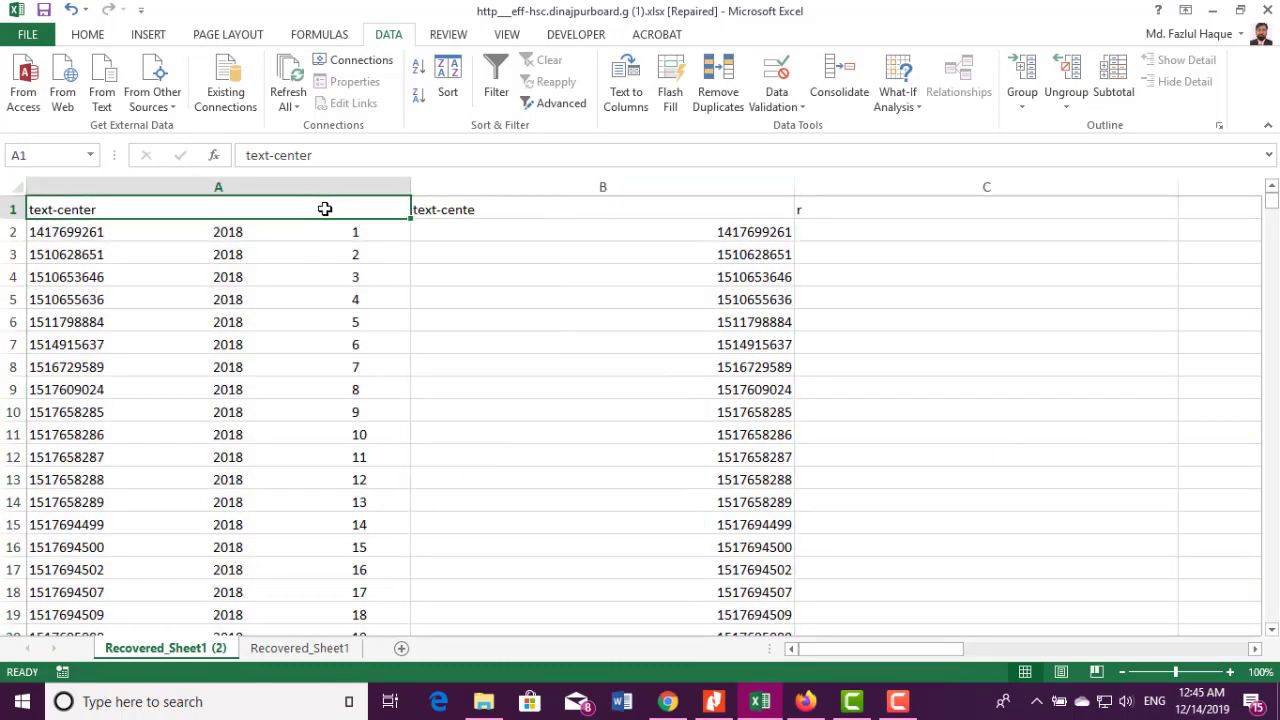
left_click(721, 216)
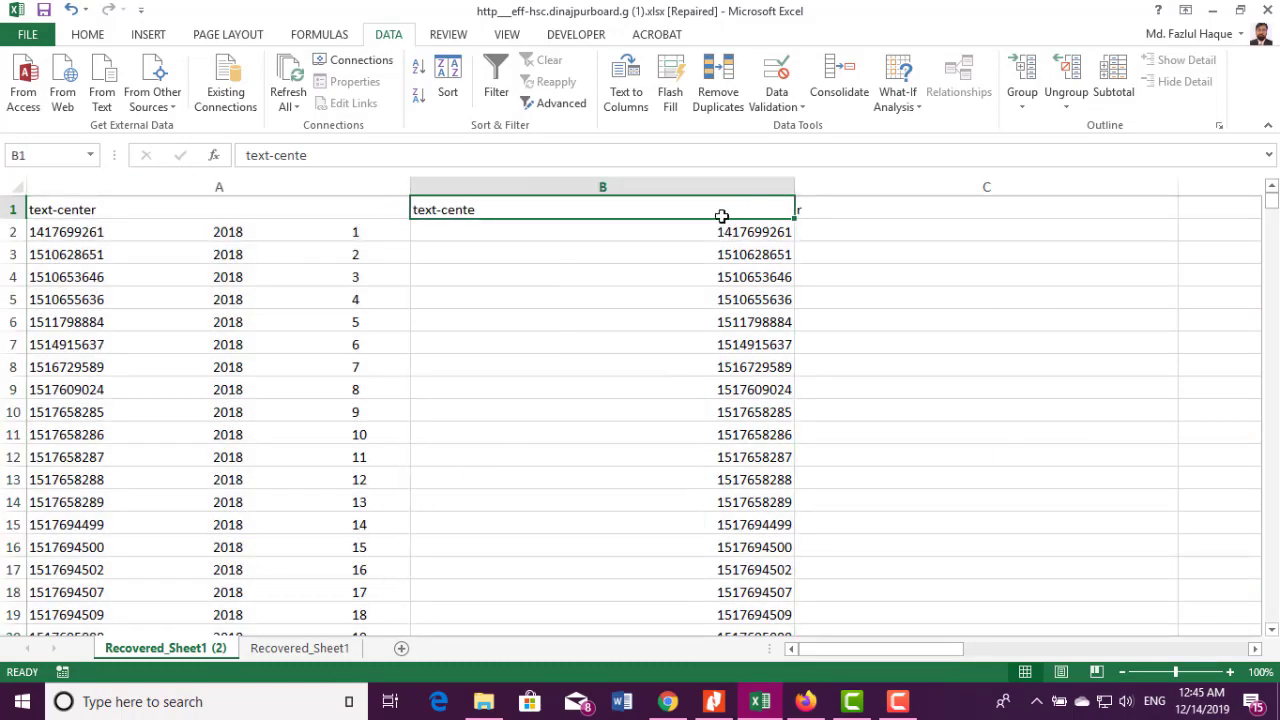
left_click(234, 186)
left_click(554, 362)
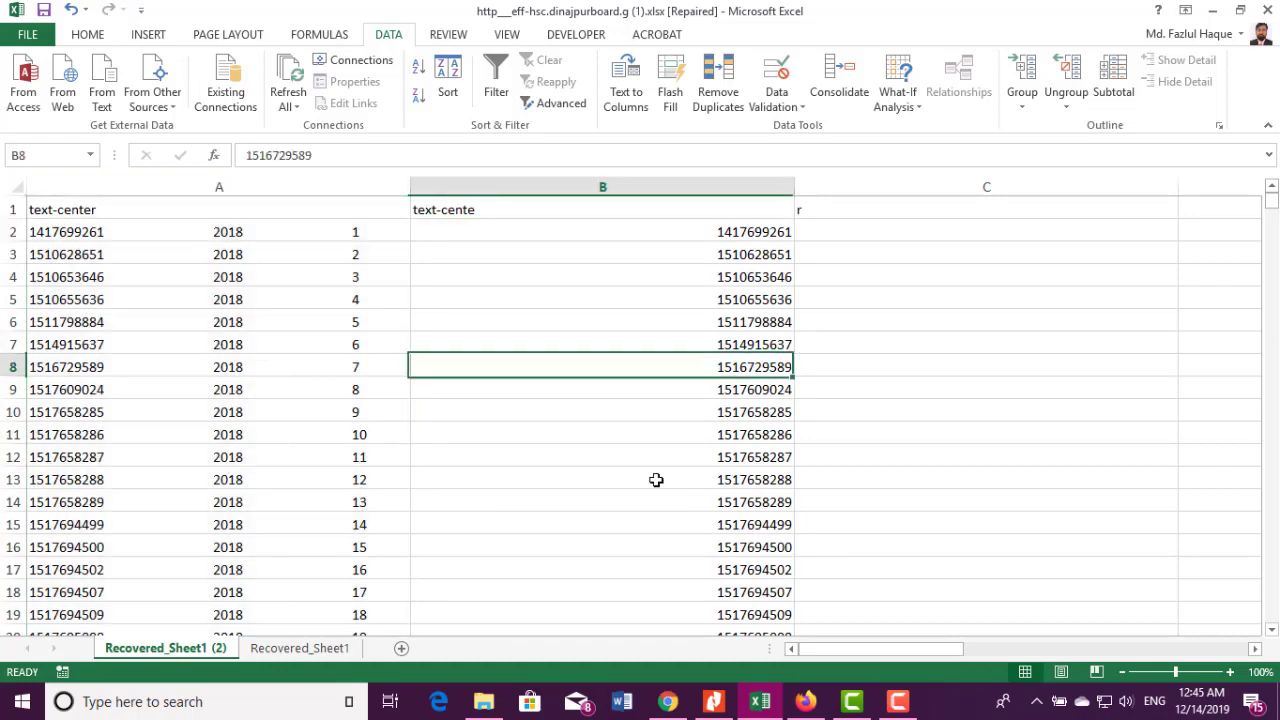
Step: Examine the names in column H and the type, group, subject and fee data in columns N to S
left_click_drag(866, 649, 1014, 651)
left_click(806, 184)
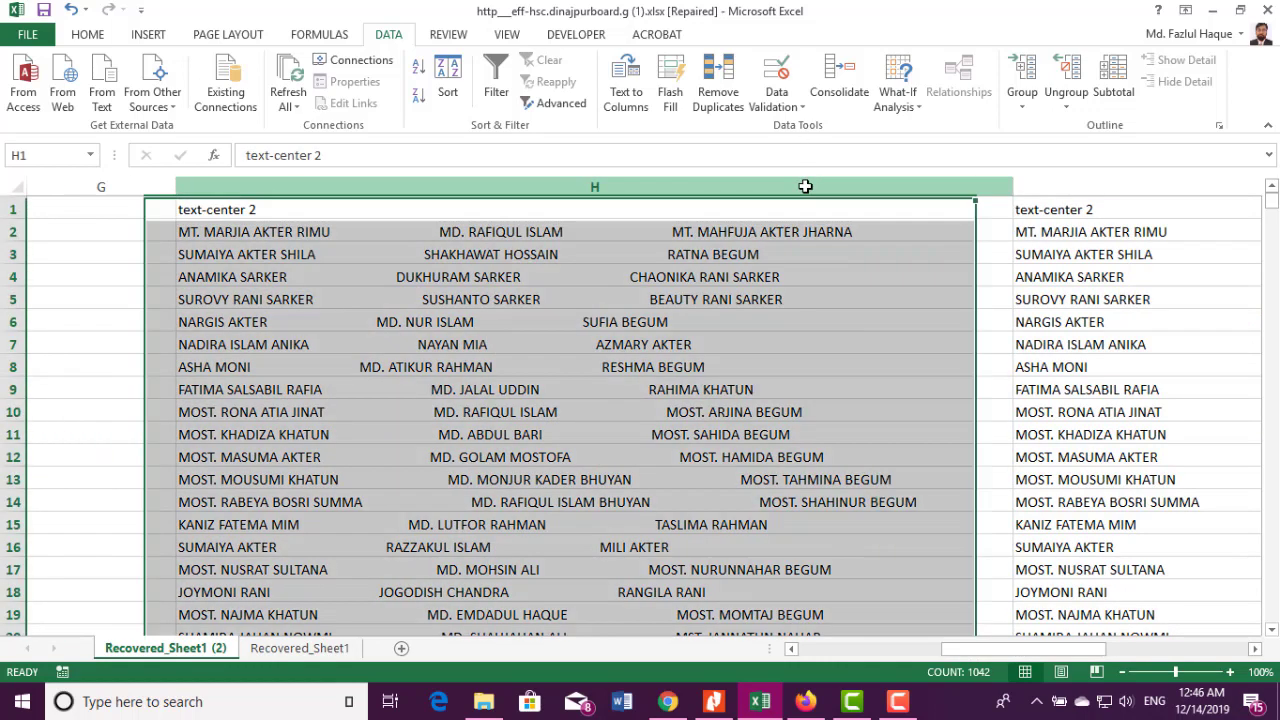
left_click_drag(986, 651, 1120, 648)
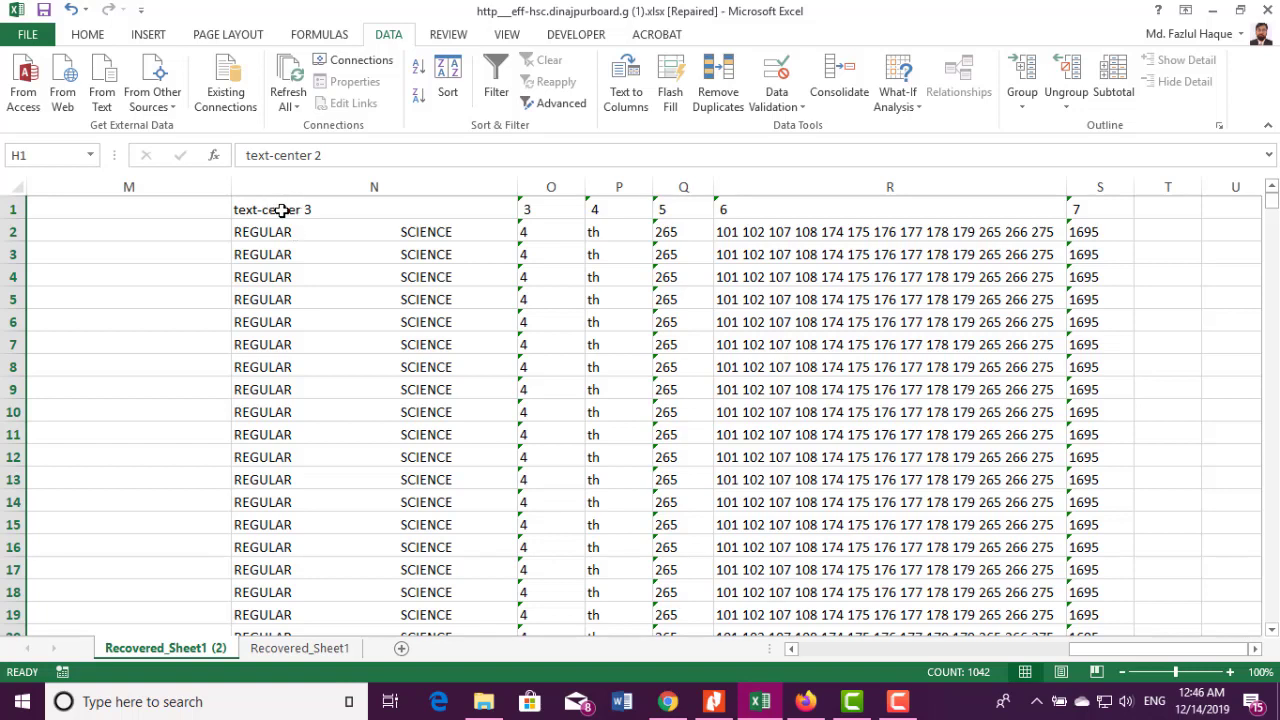
left_click(396, 196)
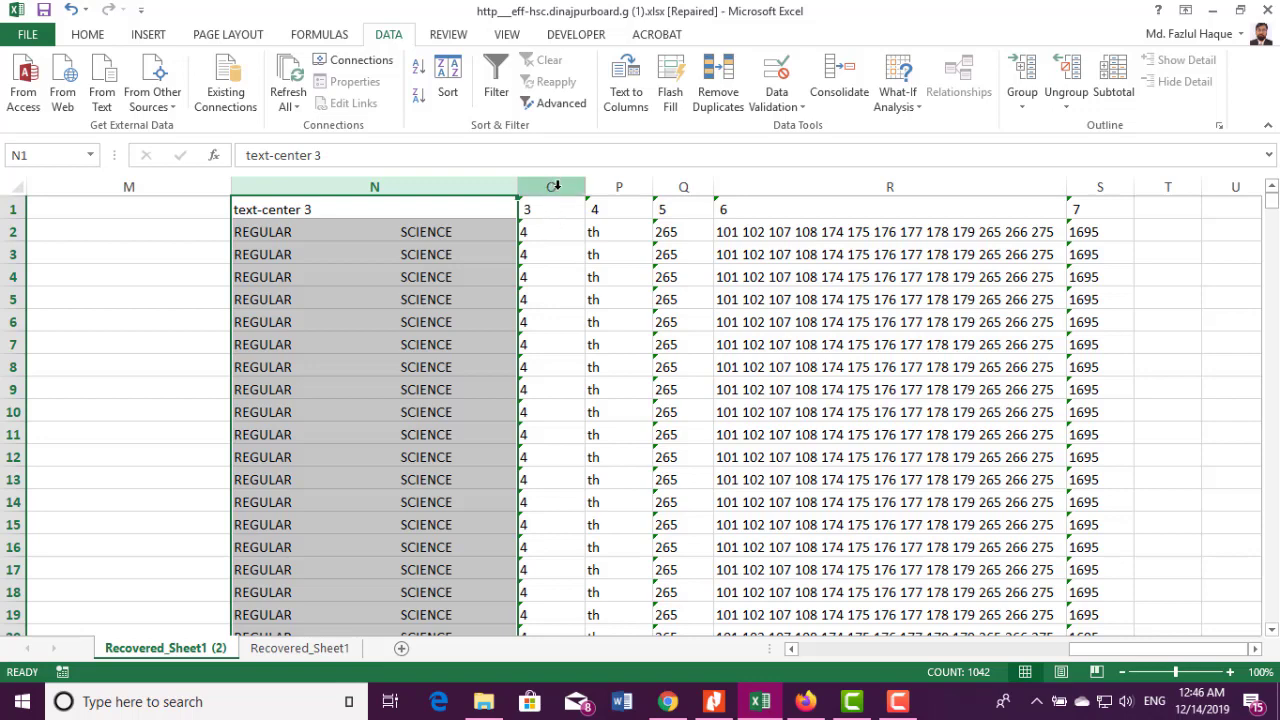
left_click(567, 281)
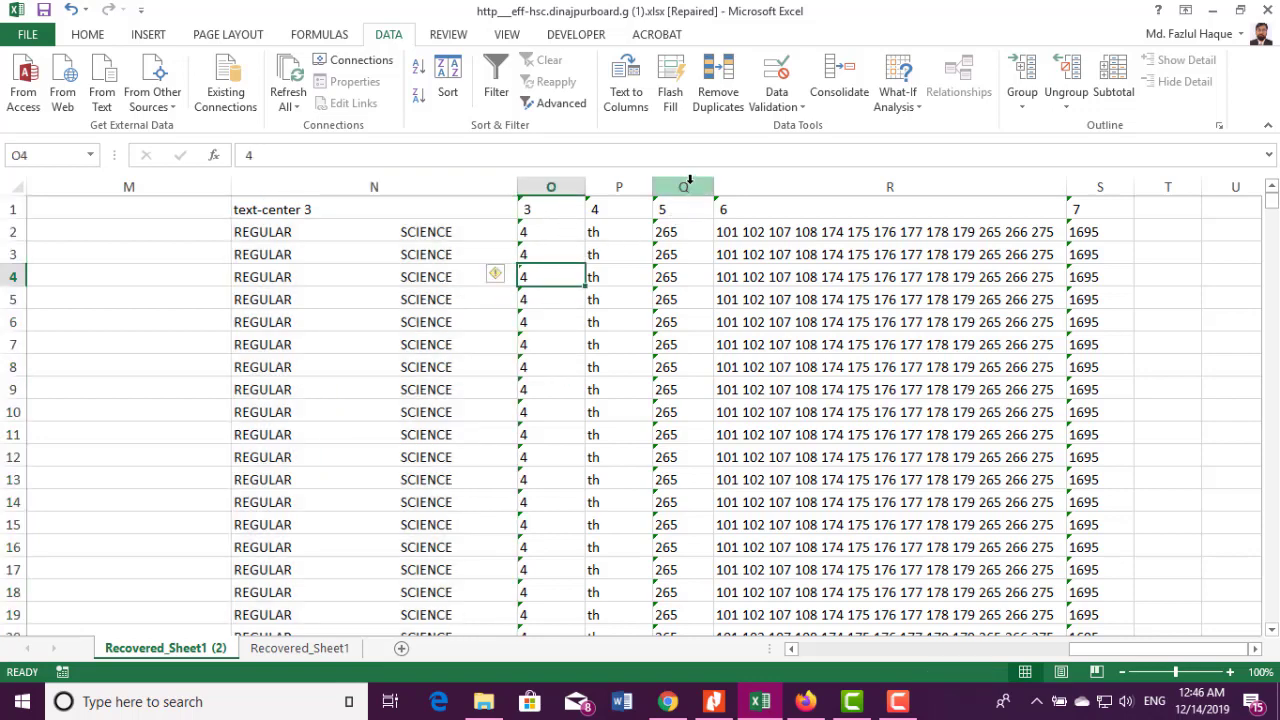
left_click(689, 177)
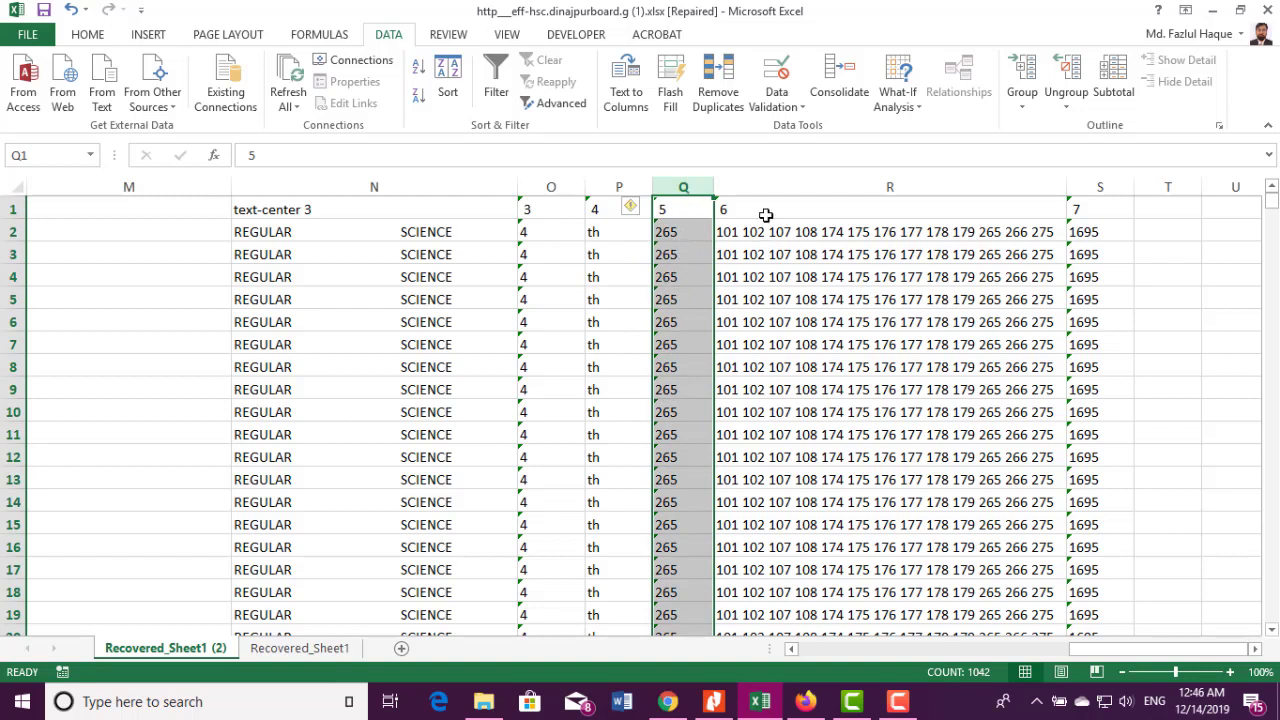
left_click(871, 204)
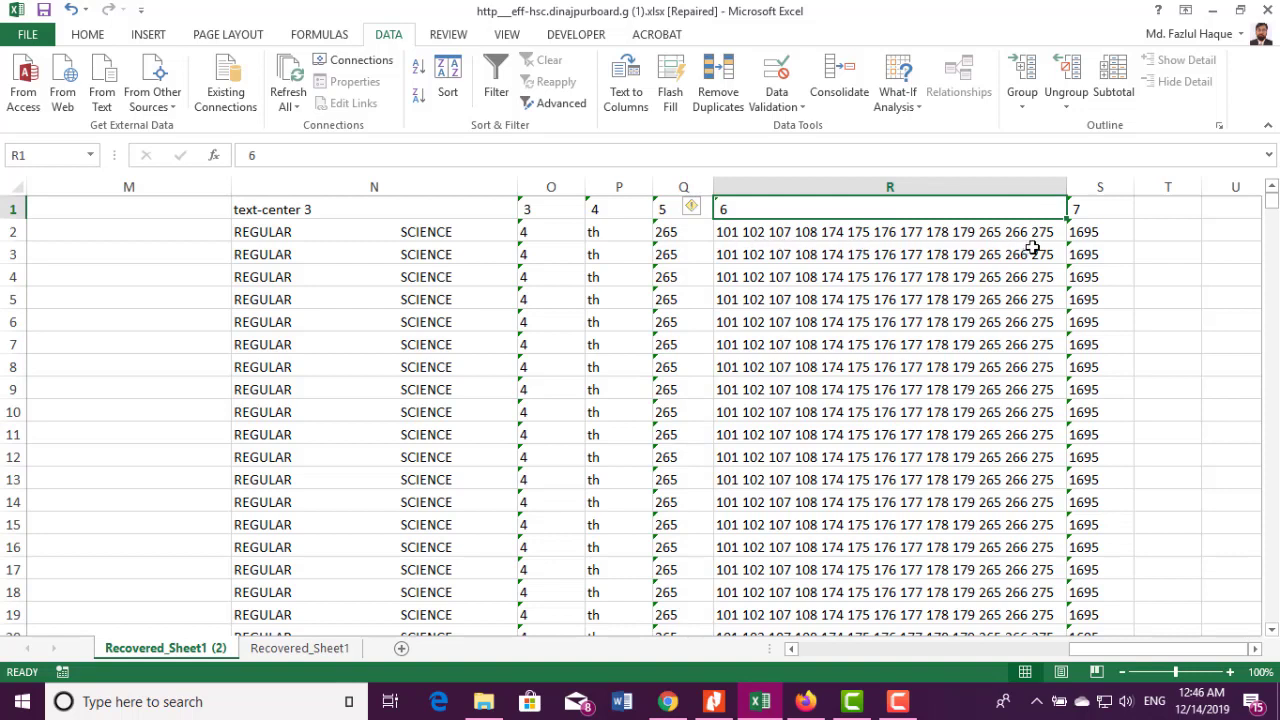
left_click(940, 281)
left_click(901, 205)
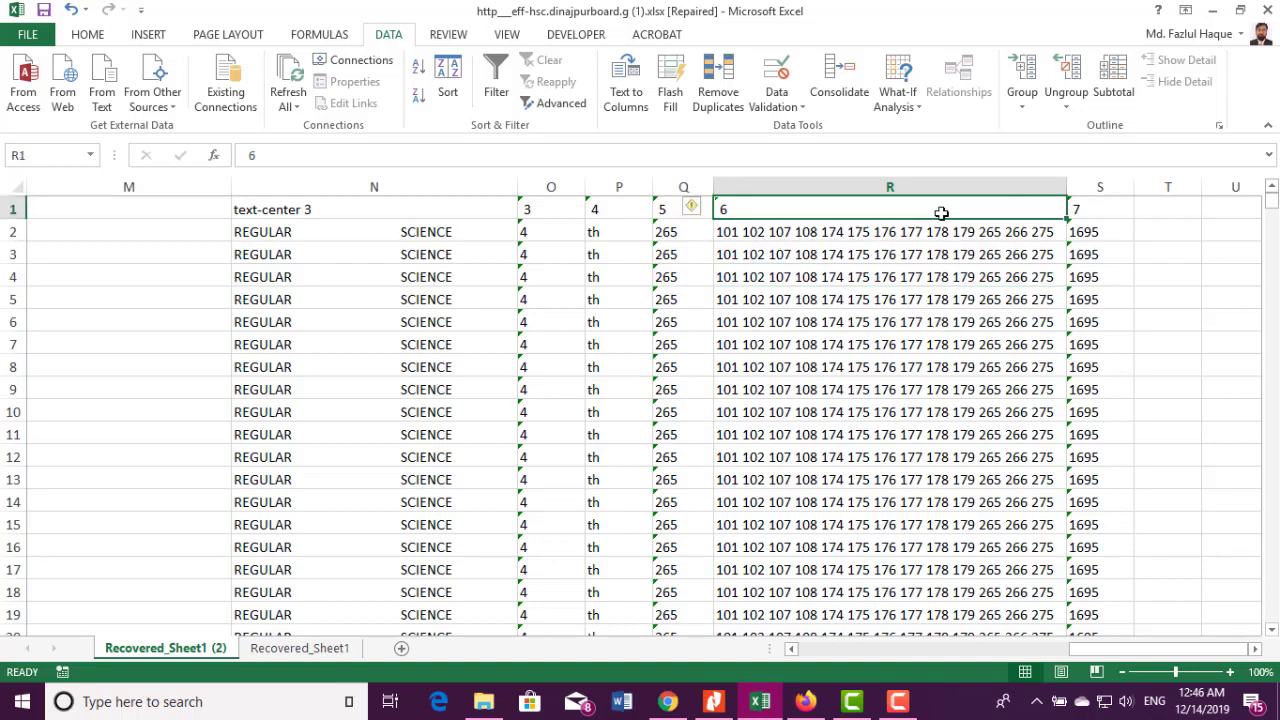
left_click(1106, 180)
left_click(1110, 242)
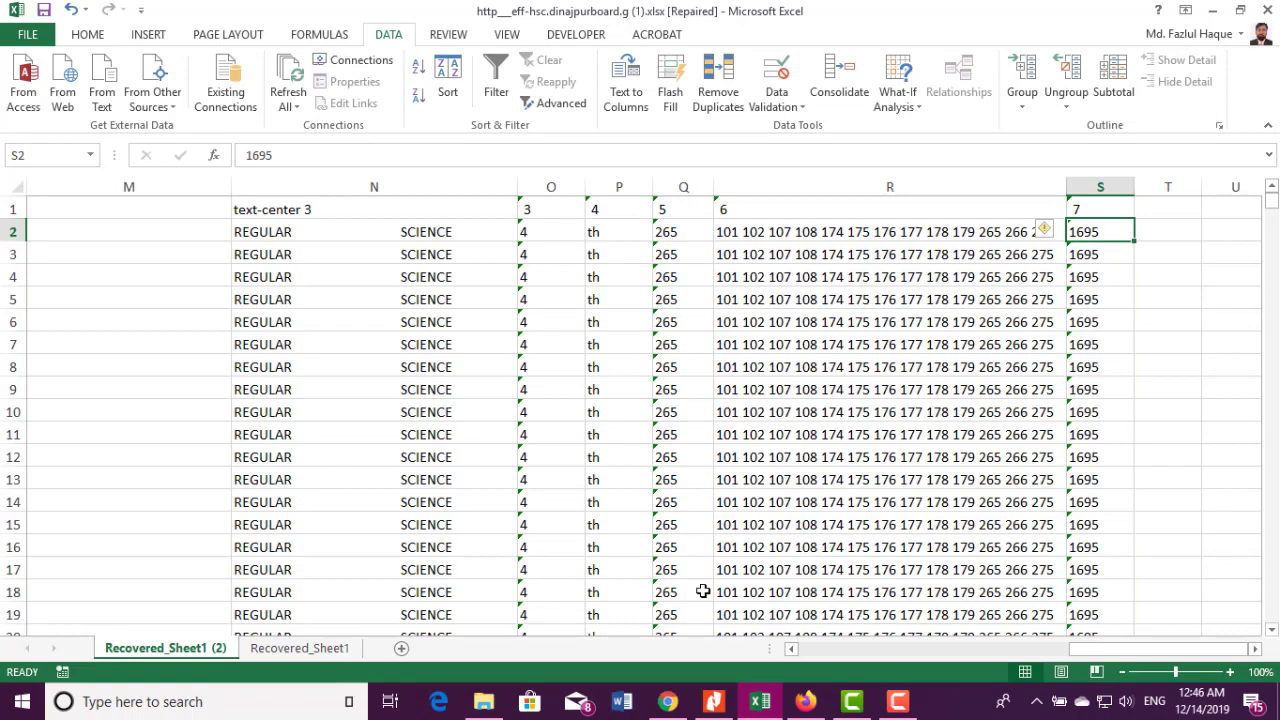
Step: Compare with the Recovered_Sheet1 sheet and return to the first columns of Recovered_Sheet1 (2)
left_click(306, 650)
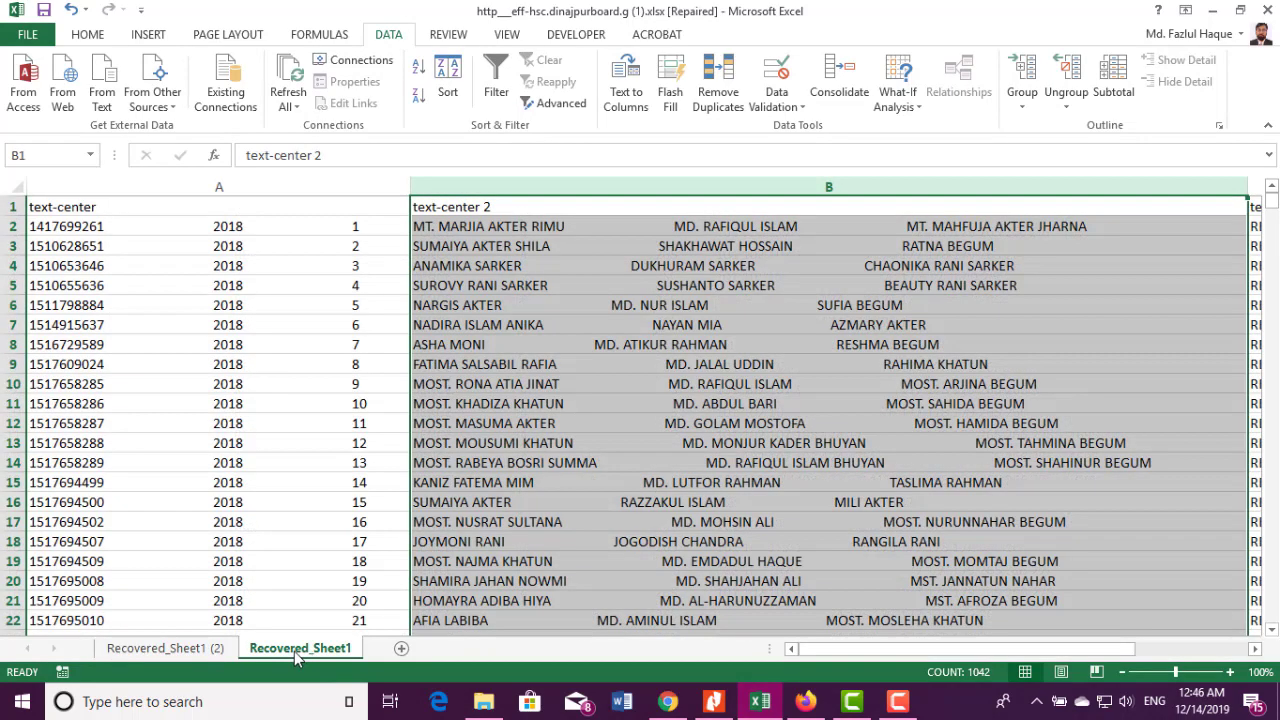
left_click(198, 649)
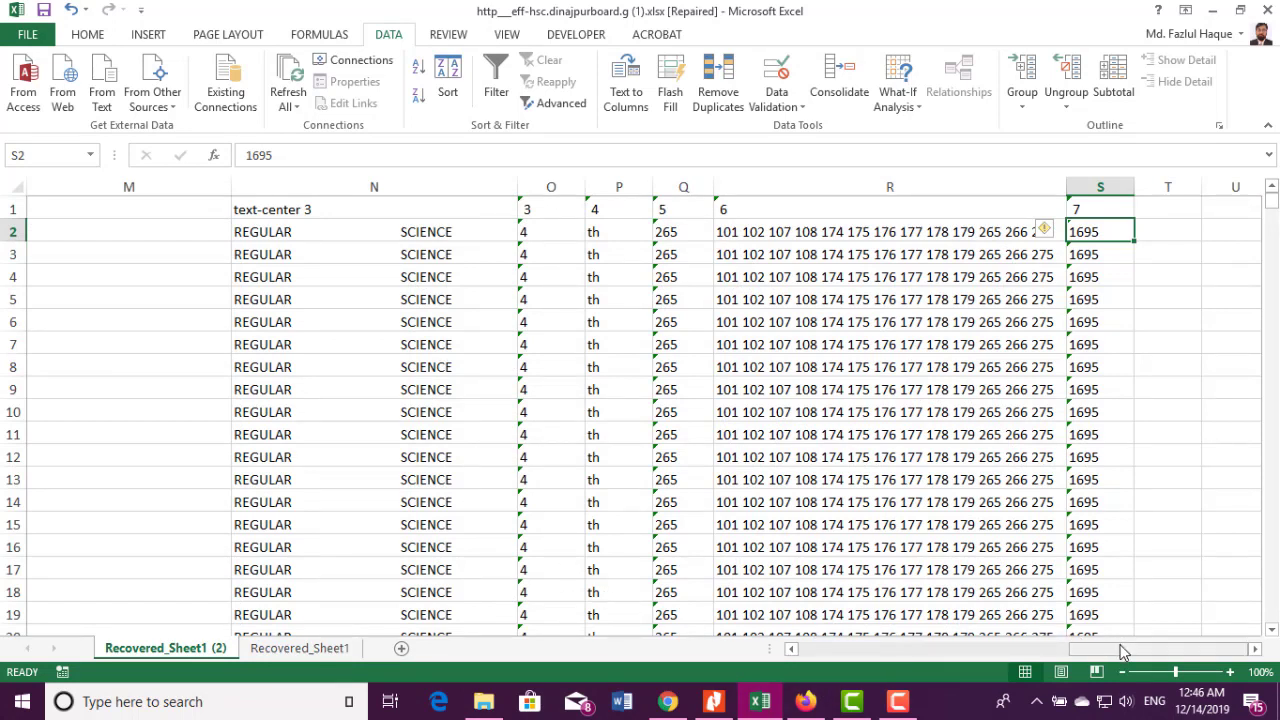
left_click_drag(1121, 652, 804, 651)
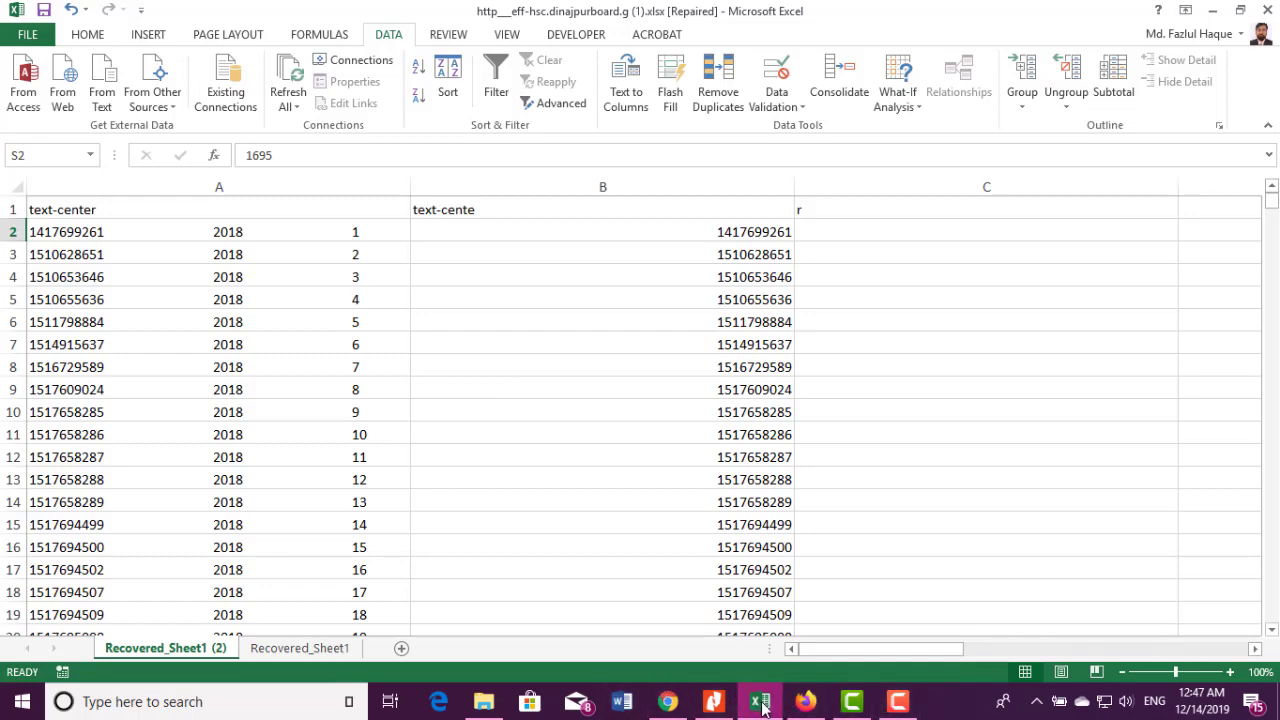
Step: Switch to Chrome and review the column headings of the probable candidate list on the EFF page
left_click(668, 706)
scroll(440, 475, "down", 5)
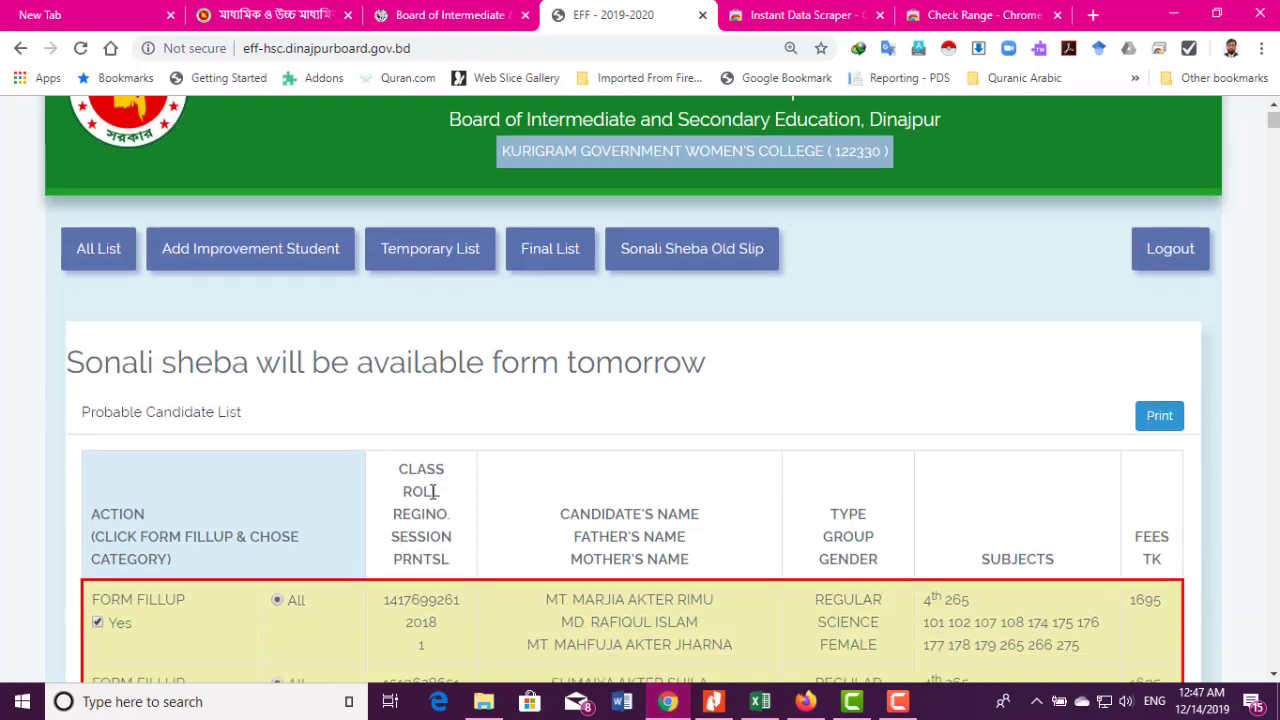
scroll(442, 477, "up", 3)
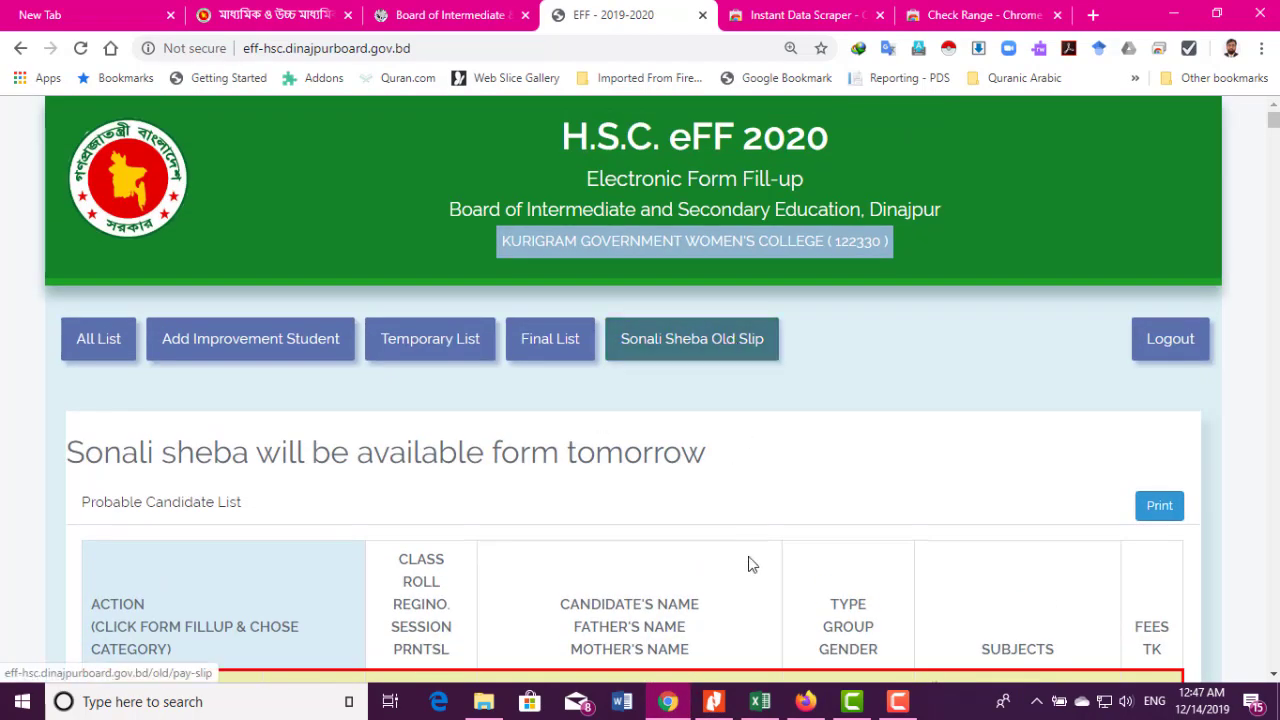
Step: Switch to Firefox and uncheck all Form Fillup checkboxes on the EFF page with CheckThemAll, letting the slow page keep running
left_click(818, 706)
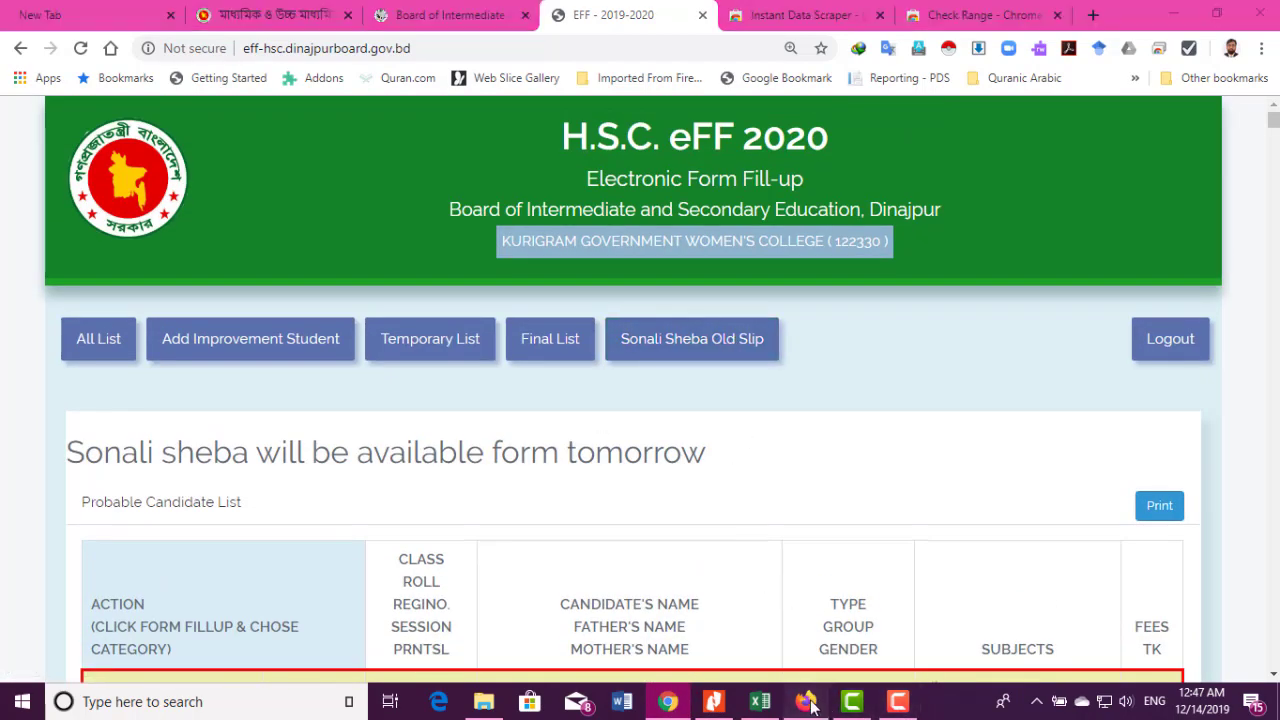
scroll(570, 480, "down", 3)
scroll(480, 460, "down", 1)
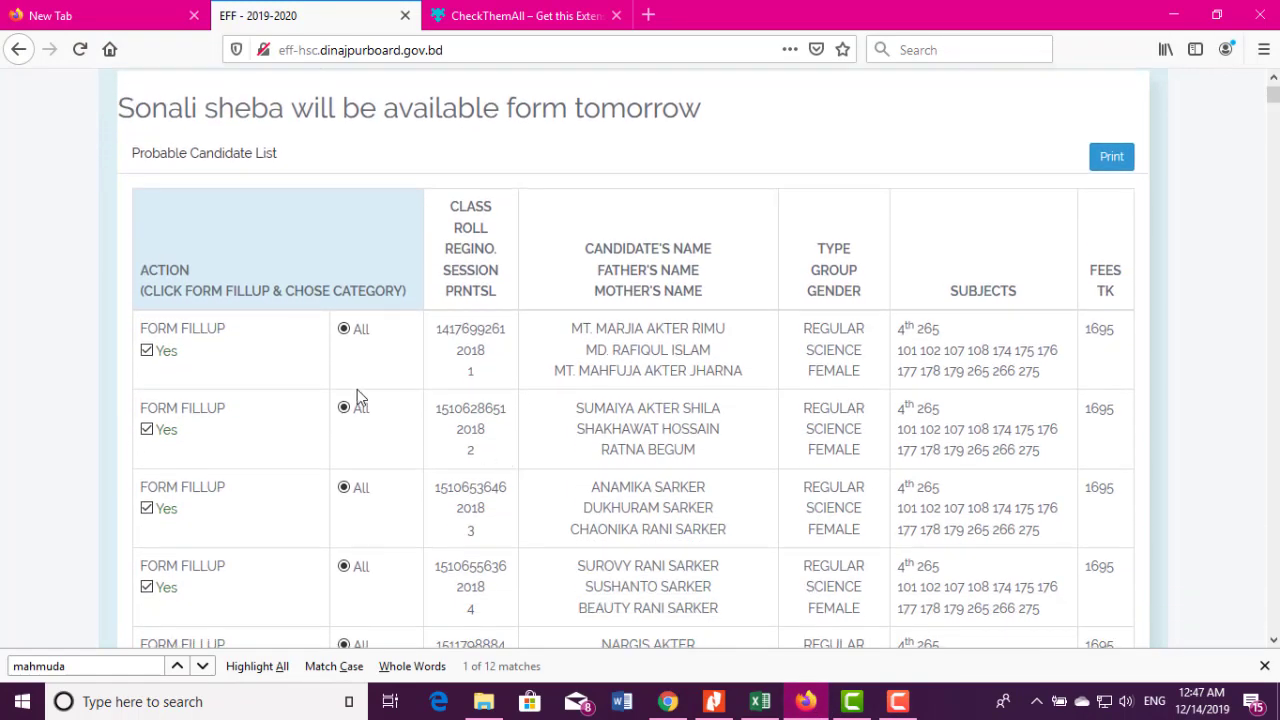
scroll(323, 300, "up", 2)
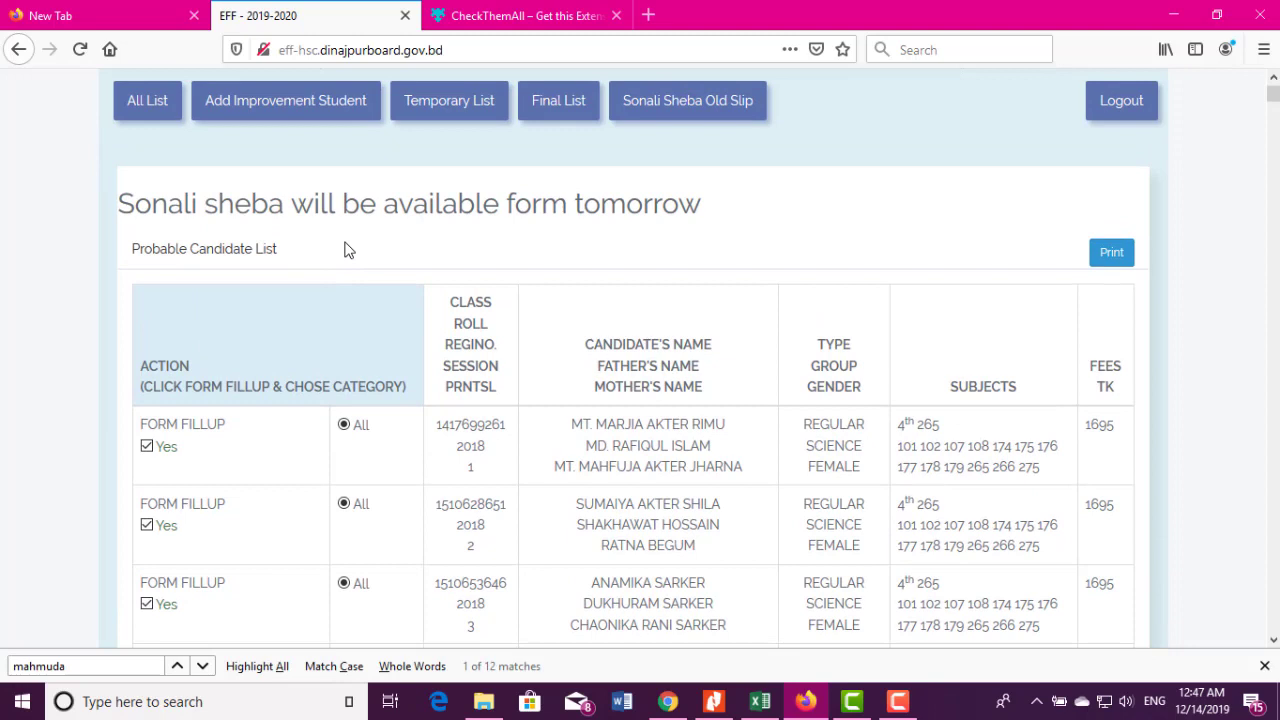
key("ctrl+a")
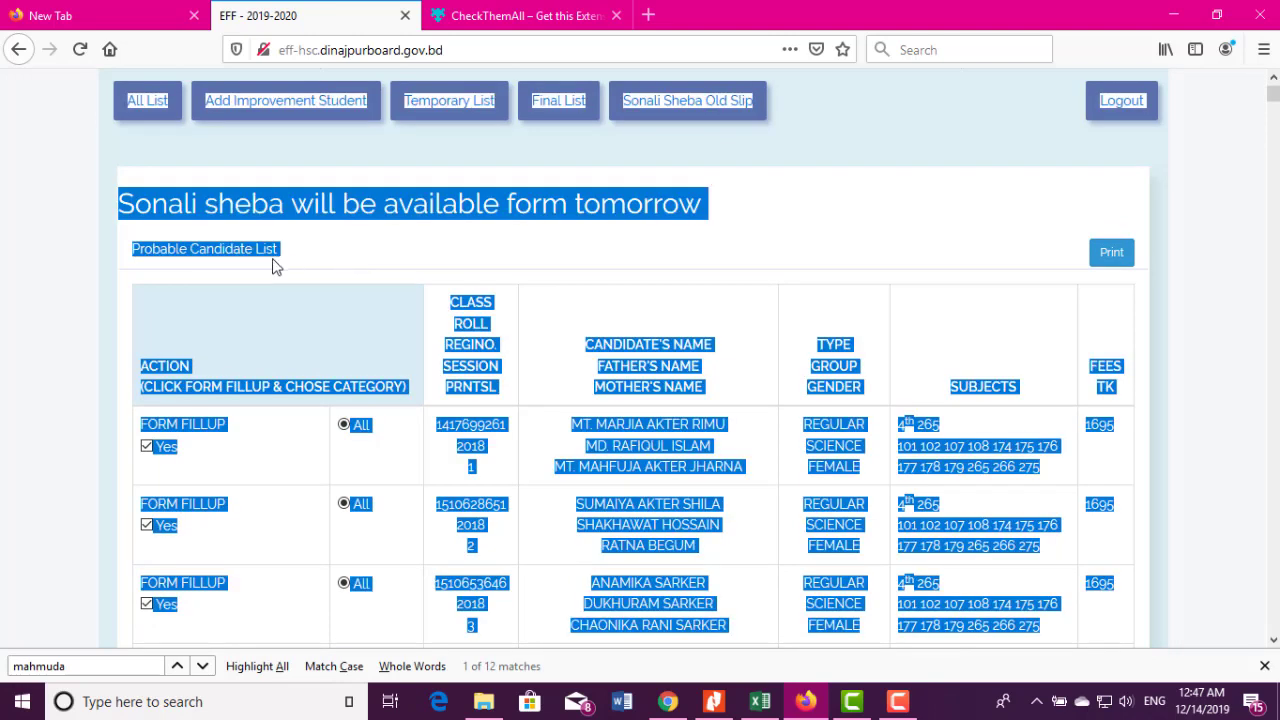
right_click(171, 422)
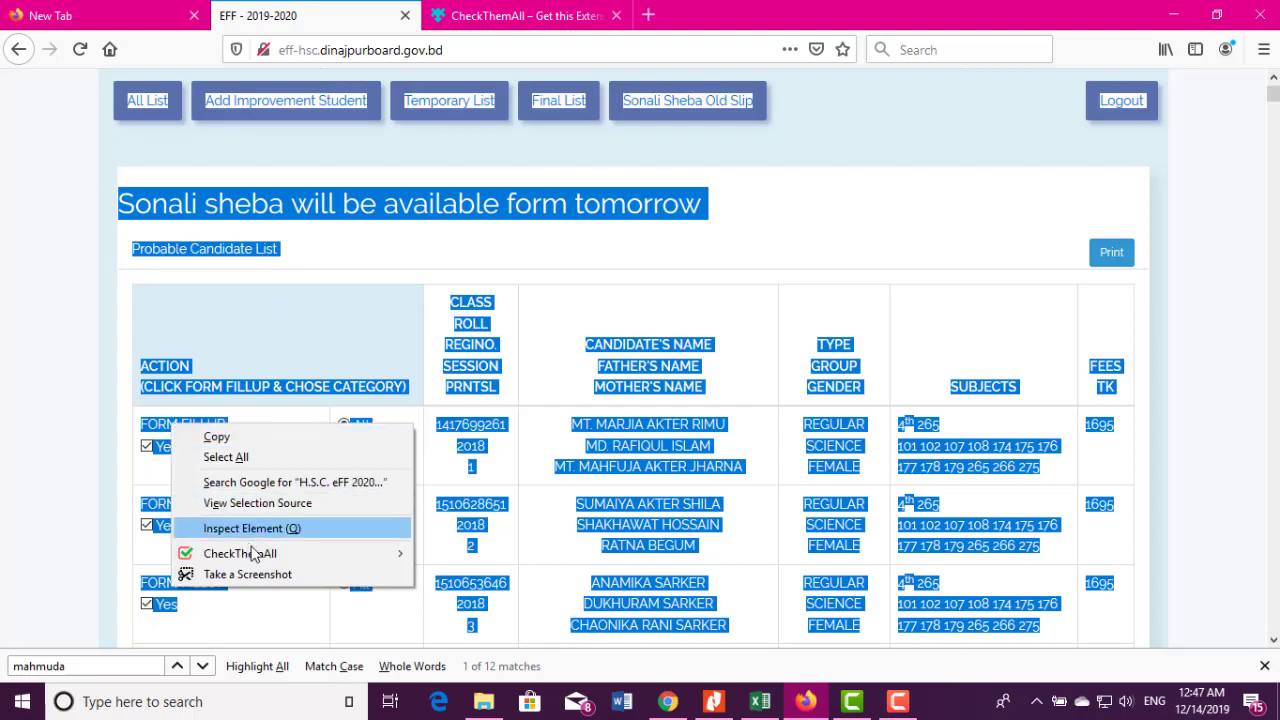
mouse_move(284, 558)
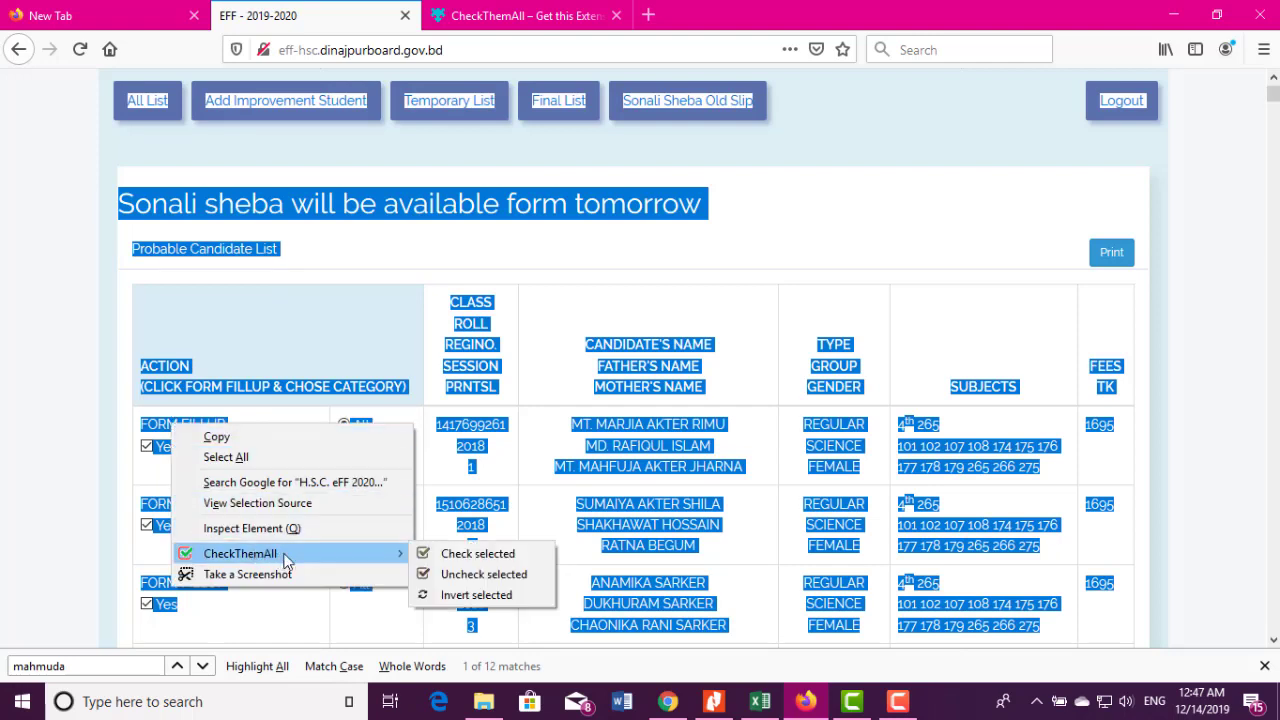
left_click(474, 578)
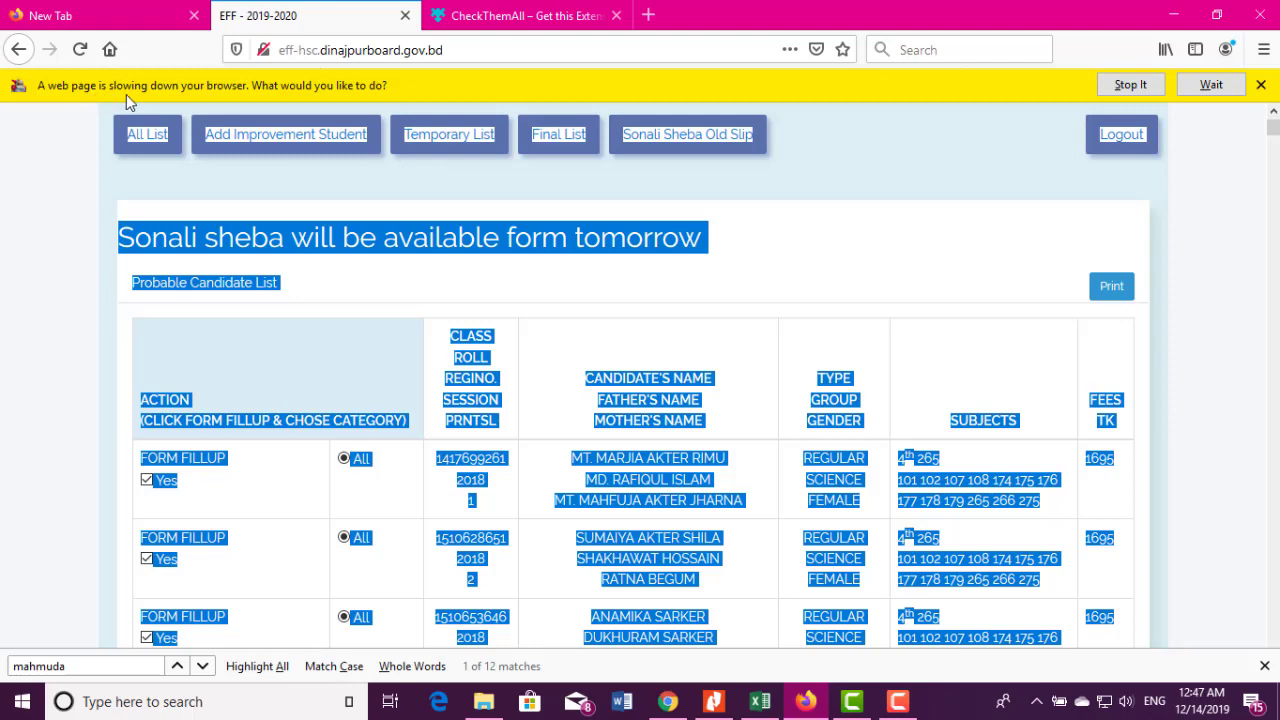
left_click(1215, 86)
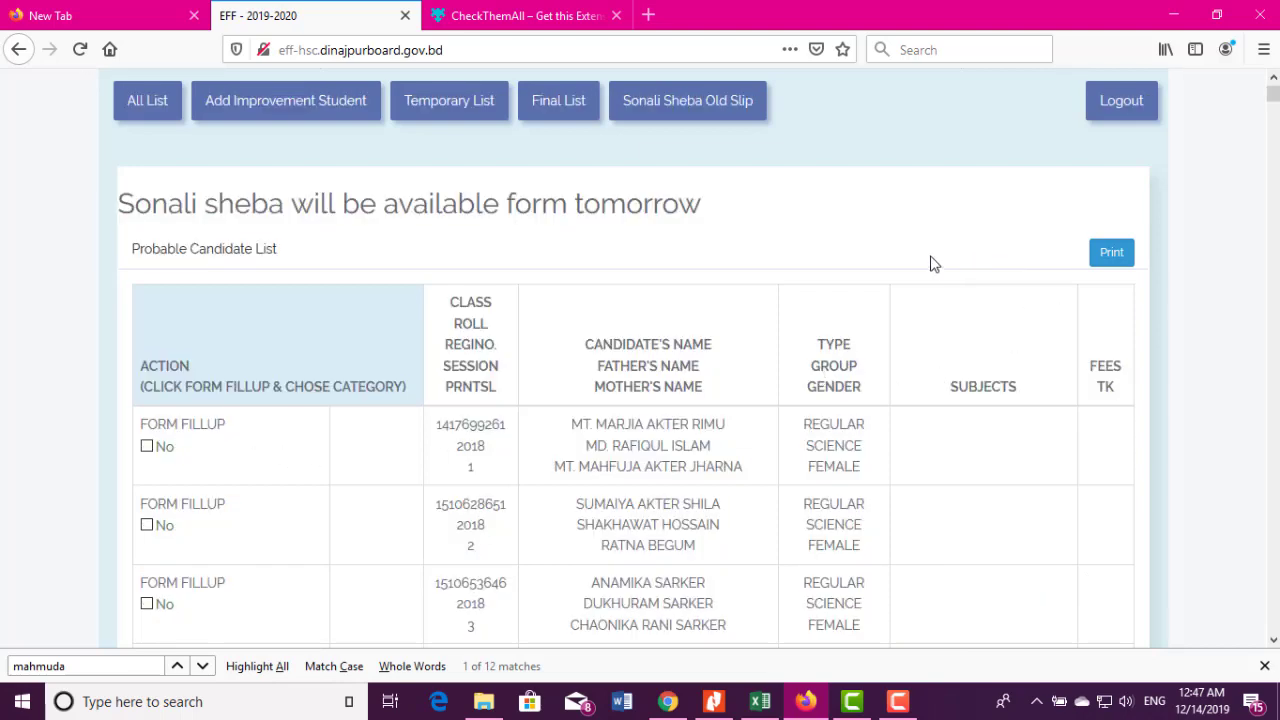
Step: Look through the candidate list to check the Form Fillup boxes and the Subjects and Fees columns
scroll(915, 263, "down", 2)
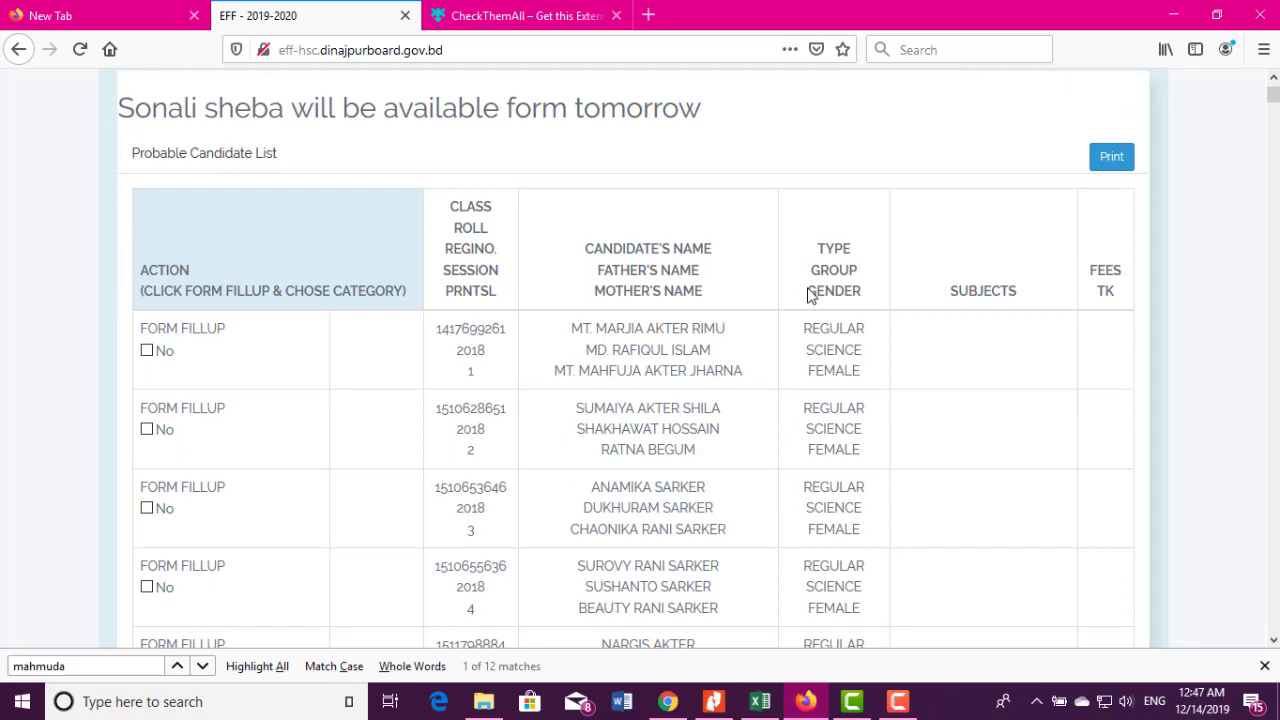
scroll(777, 262, "up", 6)
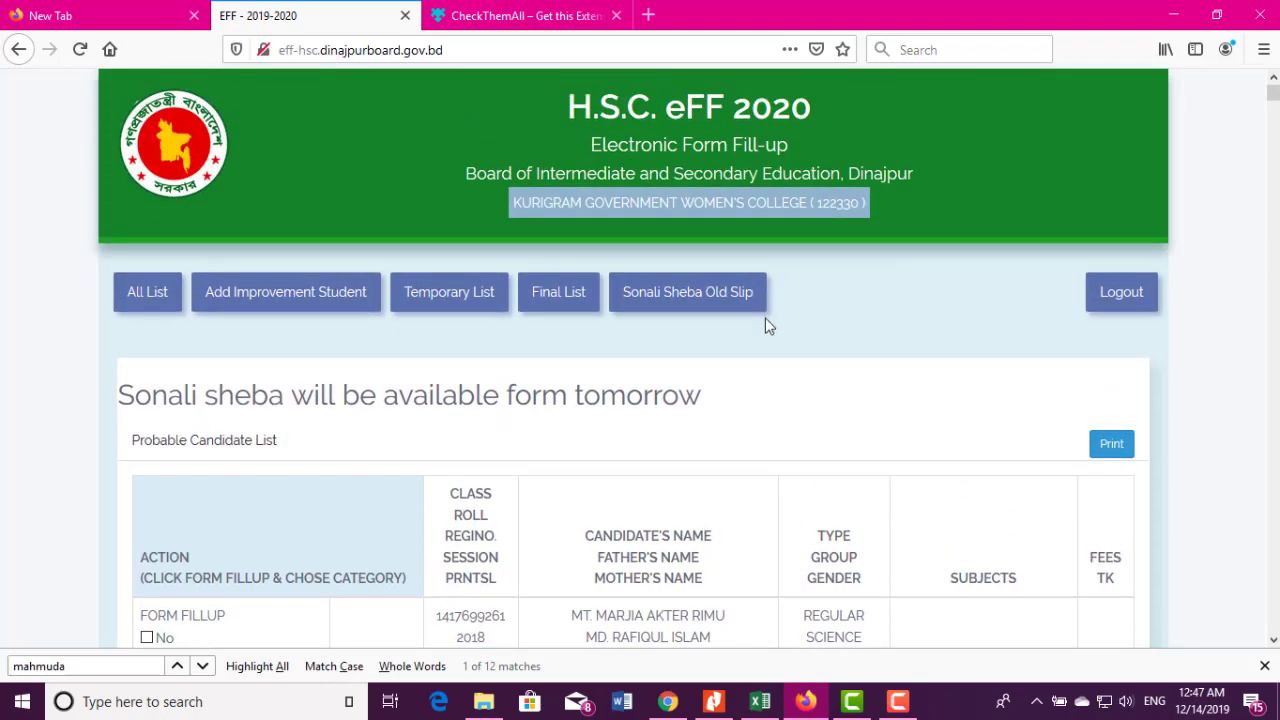
scroll(767, 330, "down", 6)
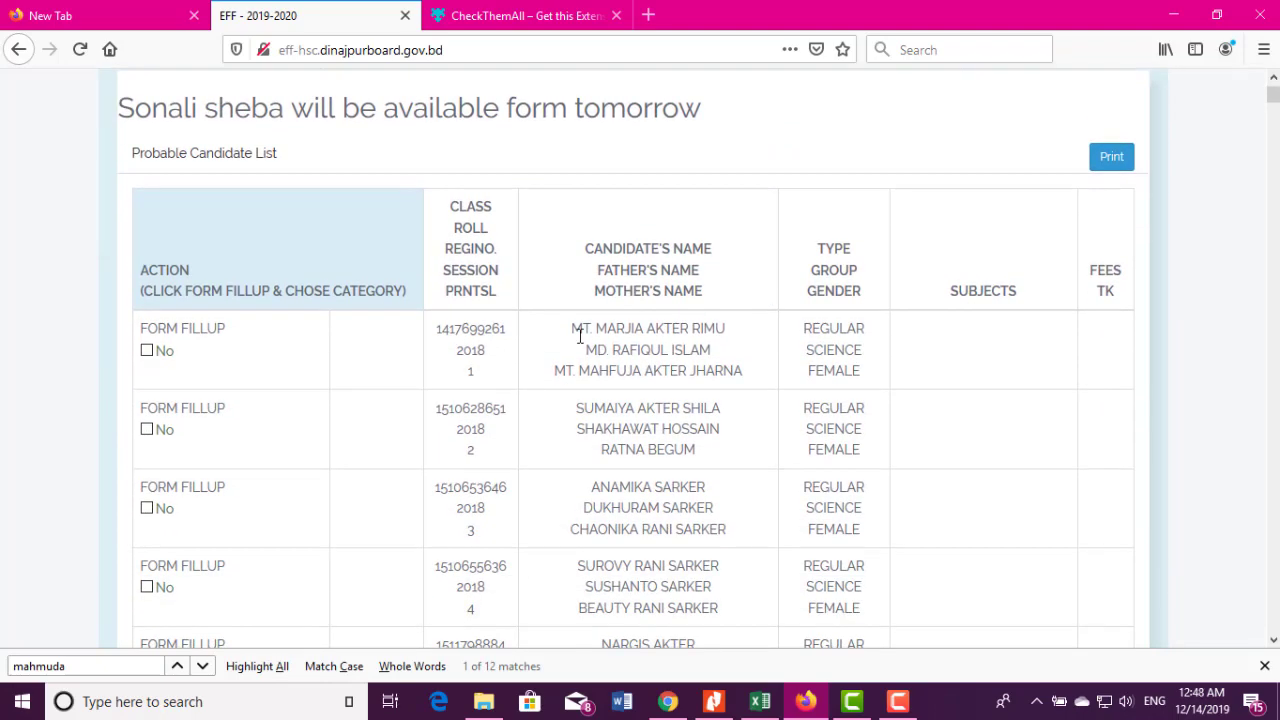
scroll(595, 348, "down", 4)
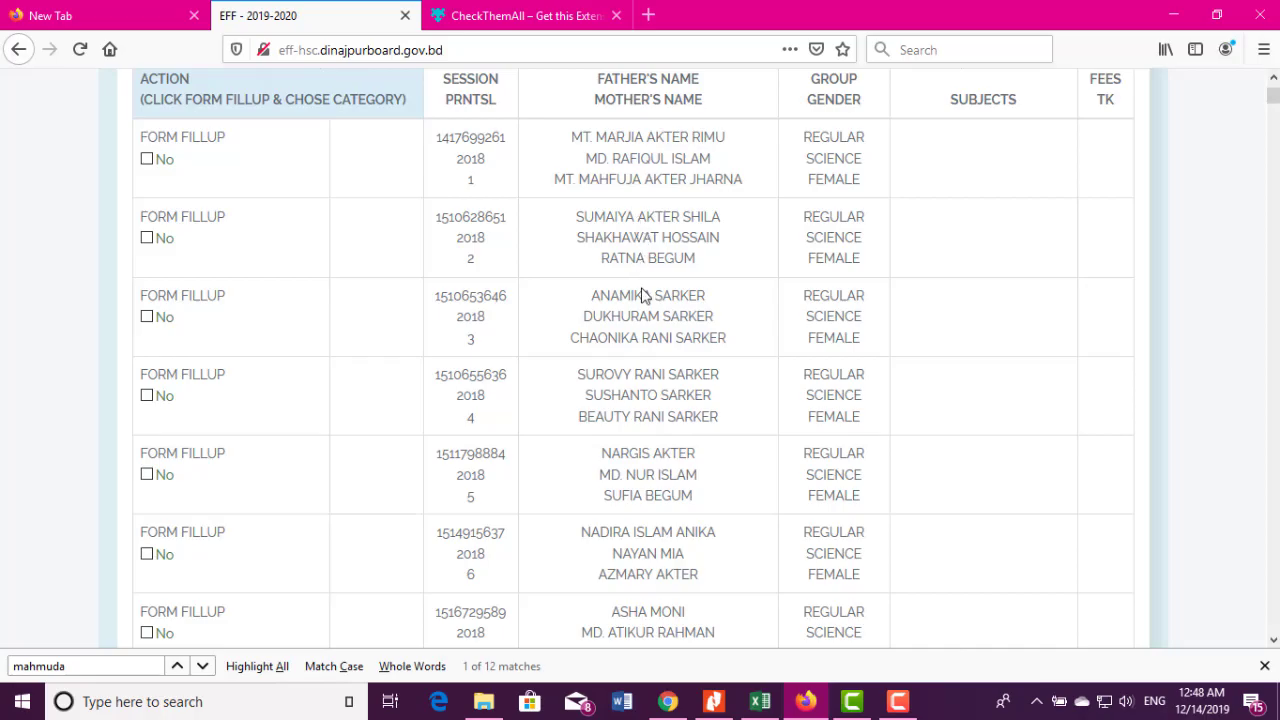
scroll(620, 414, "down", 3)
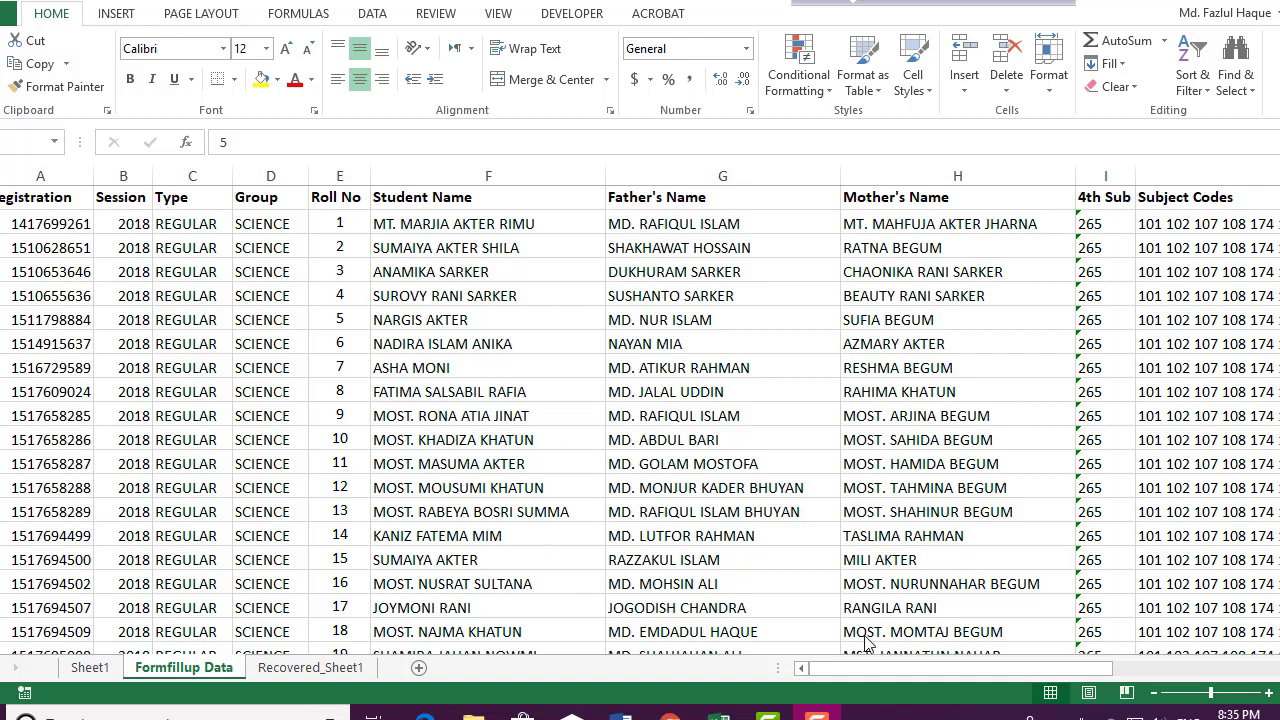
Step: Examine all columns of the Formfillup Data sheet in Excel, from registration to the last column and back
left_click_drag(873, 670, 1117, 670)
left_click(1135, 673)
left_click_drag(1129, 677, 857, 684)
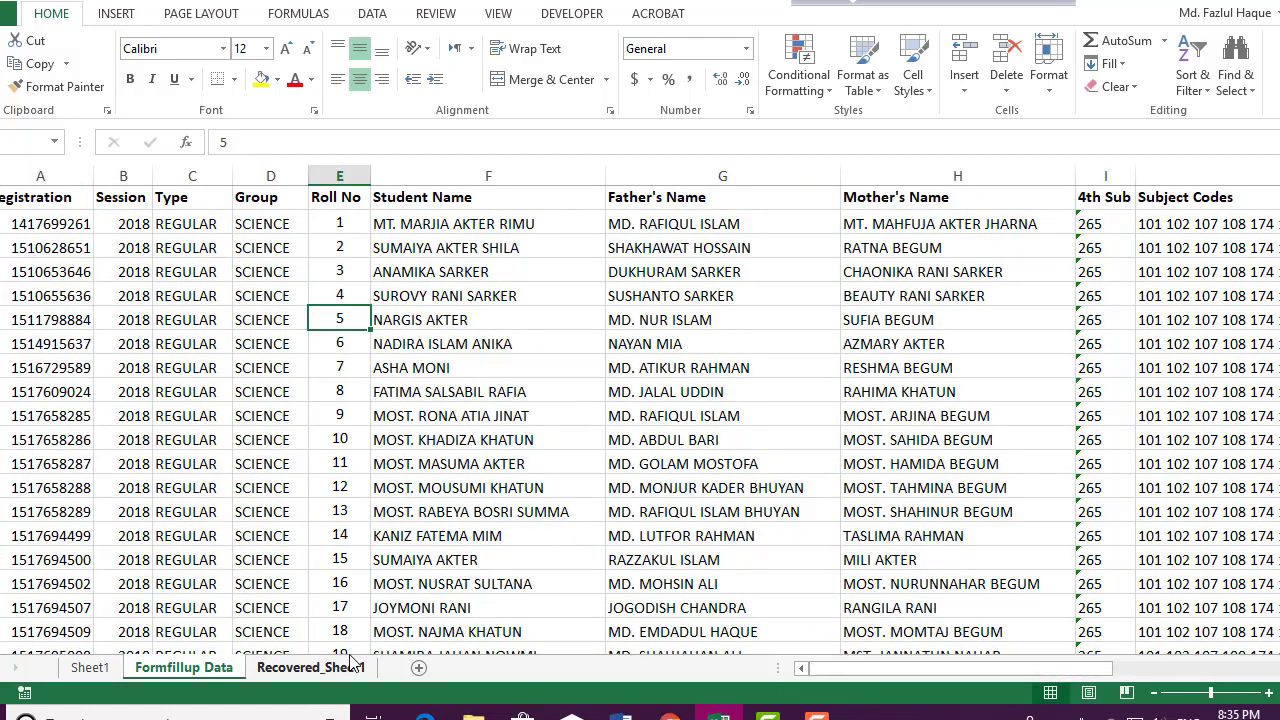
Step: Open the pivot table on Sheet1 and review the candidate counts by session for the Business Studies and Humanities groups
left_click(92, 668)
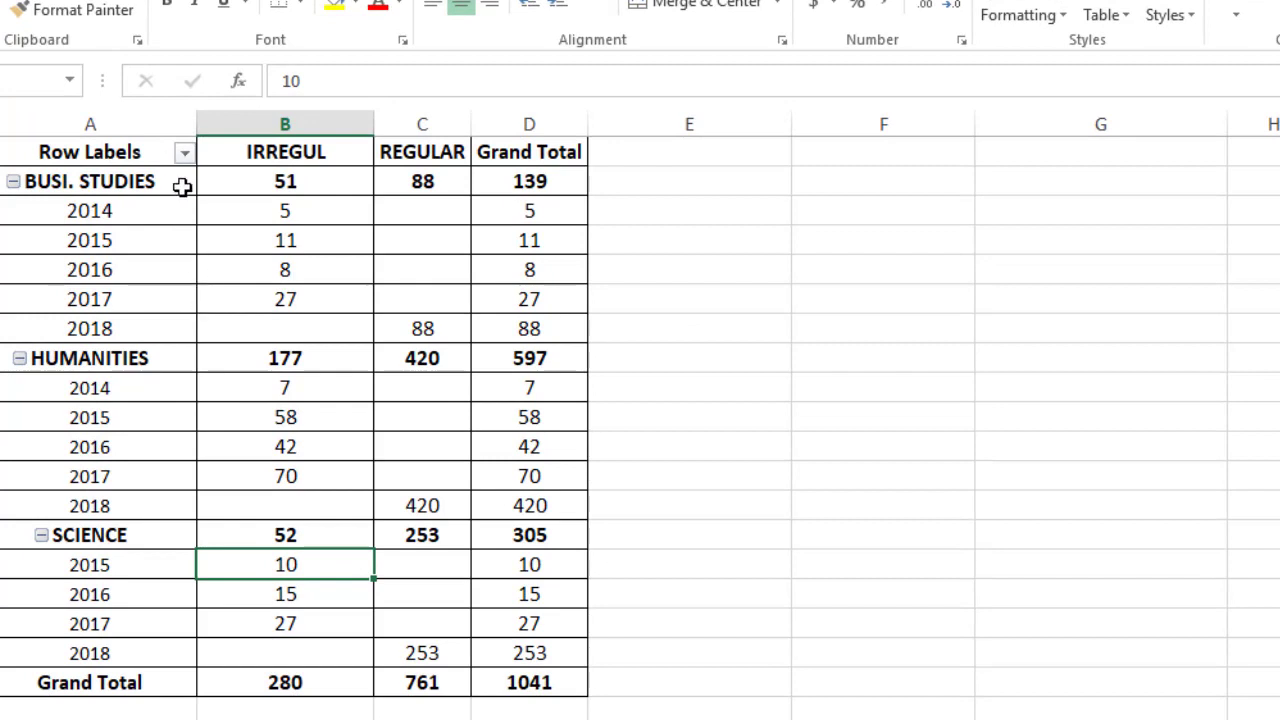
left_click(135, 151)
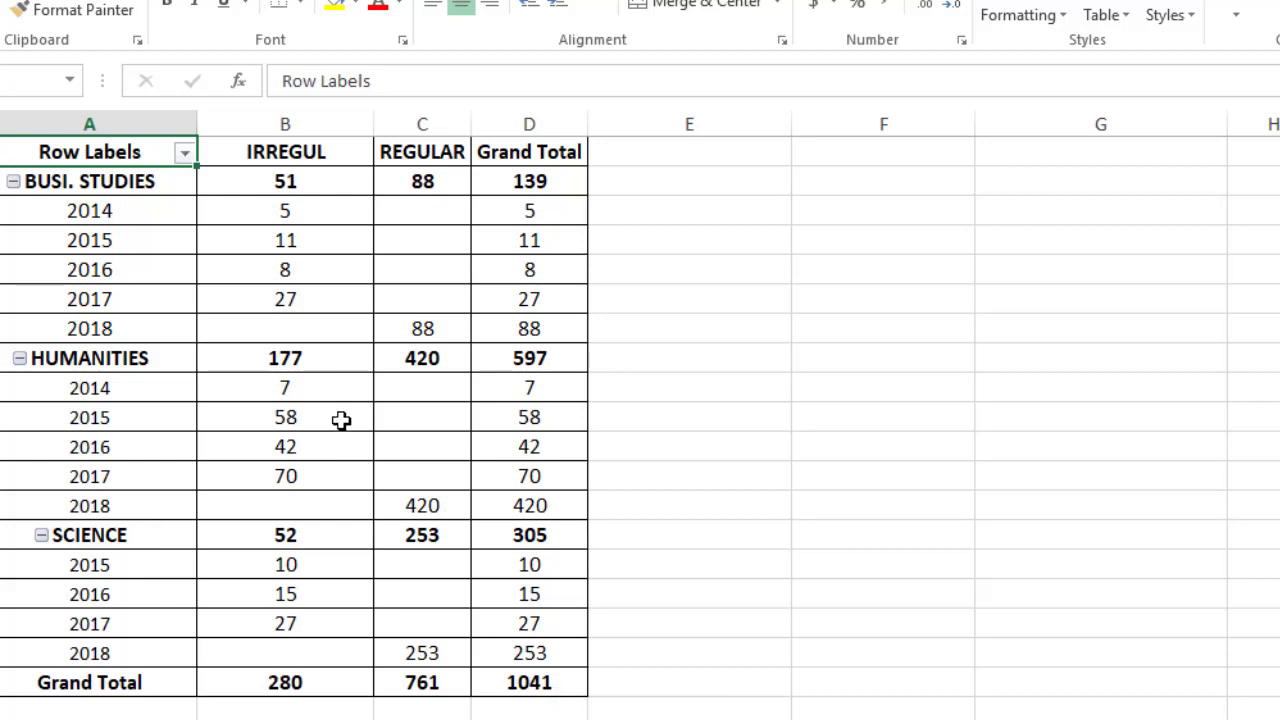
left_click(126, 334)
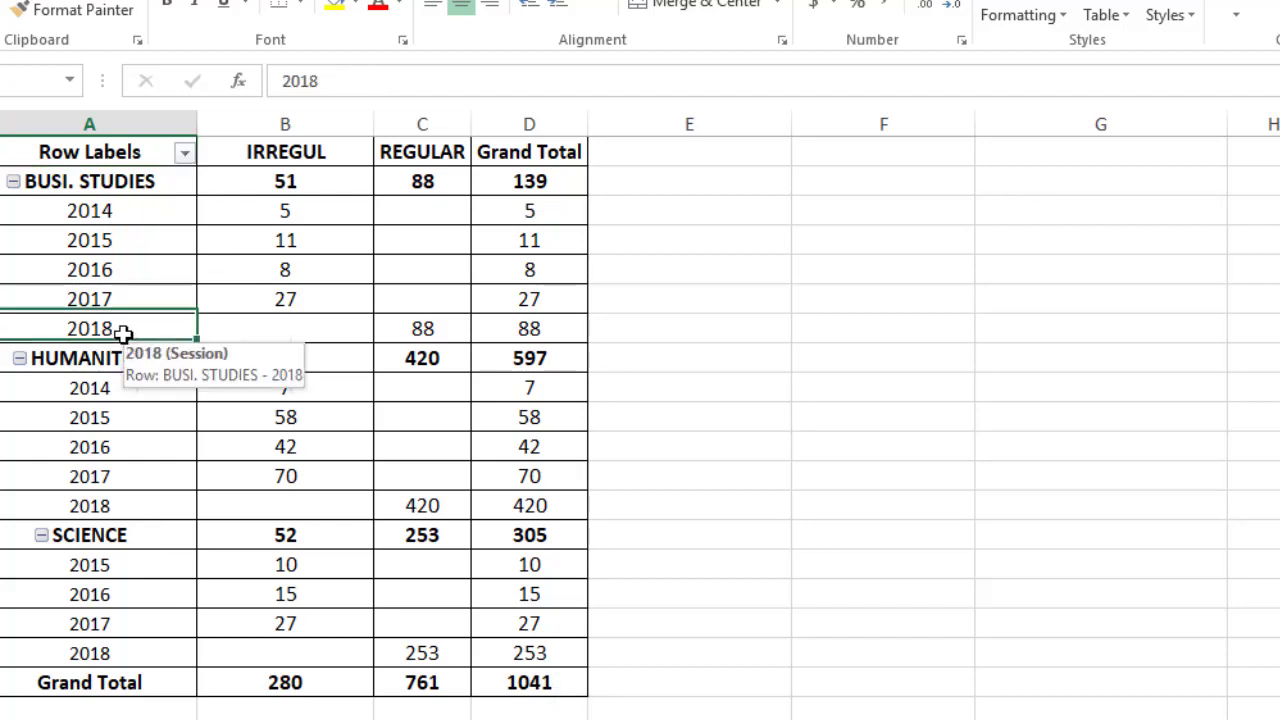
left_click(565, 332)
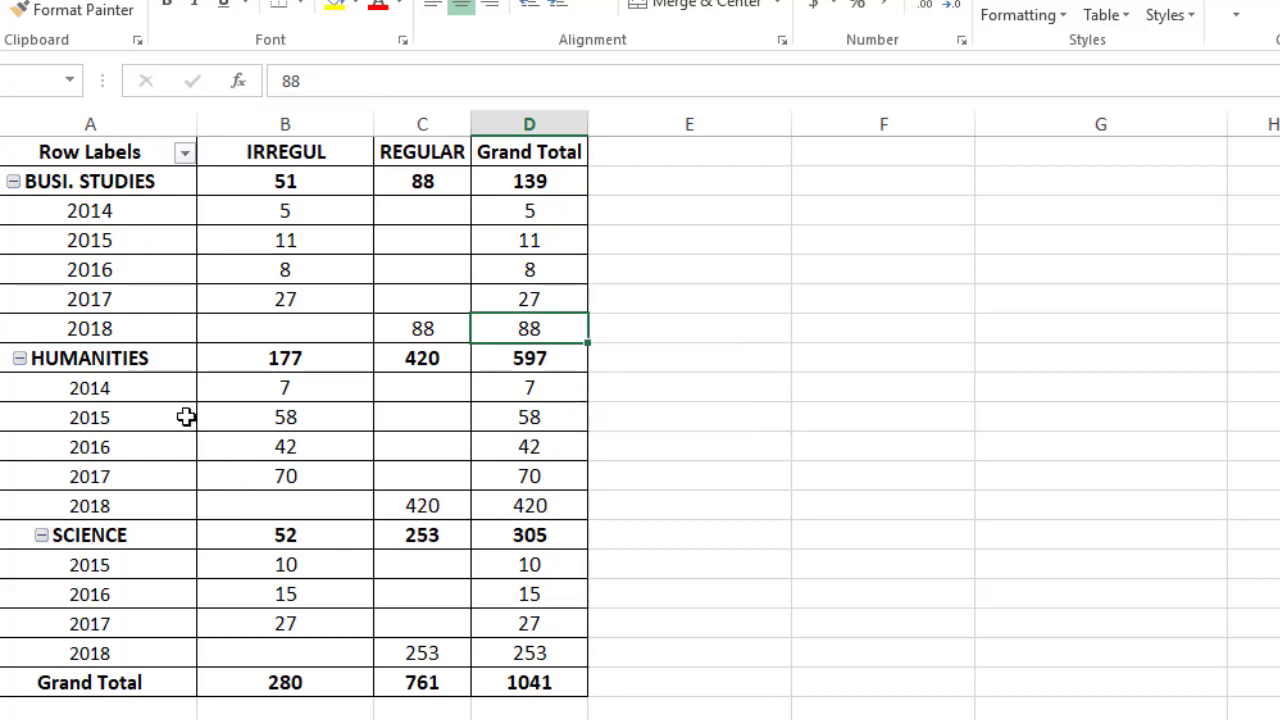
left_click(154, 390)
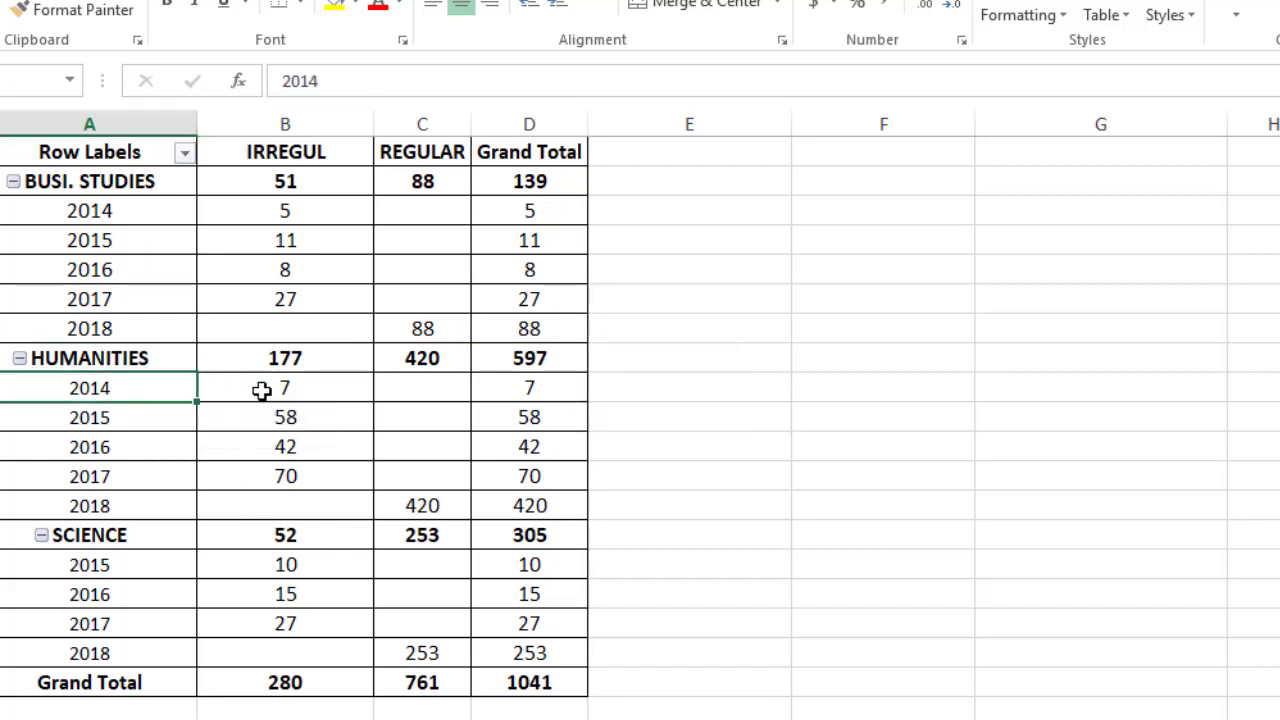
left_click(514, 395)
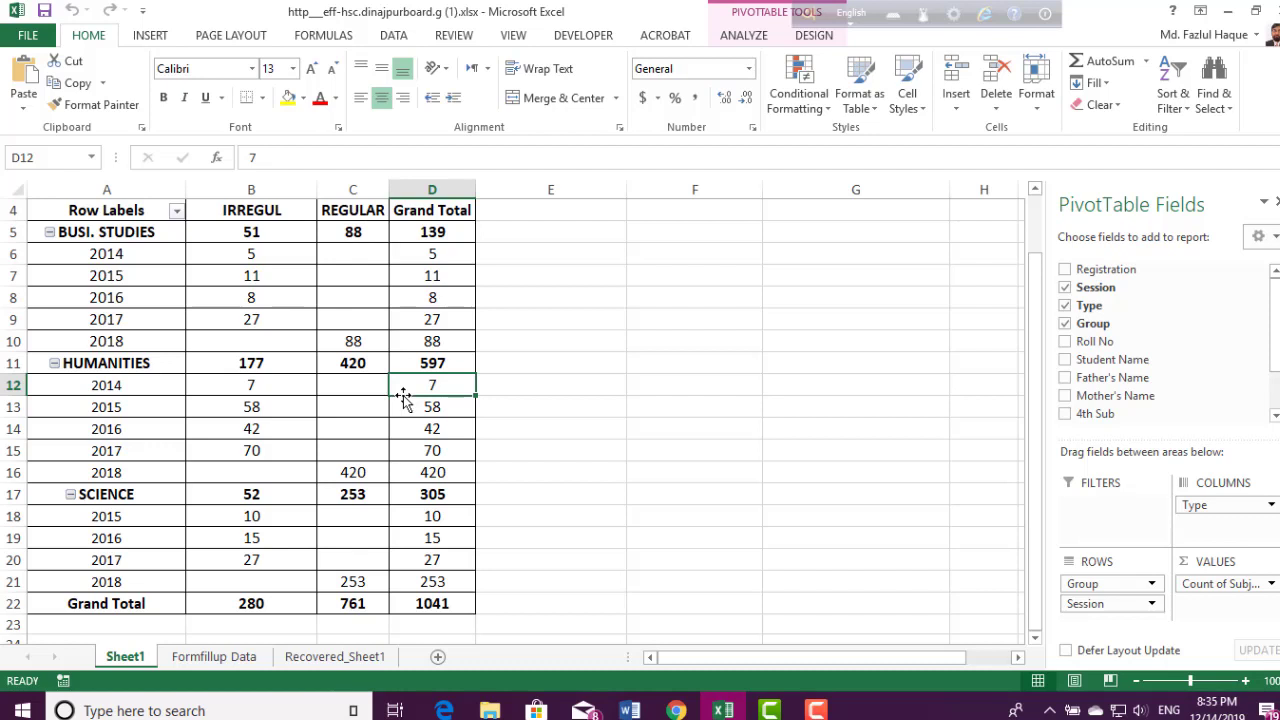
left_click(447, 472)
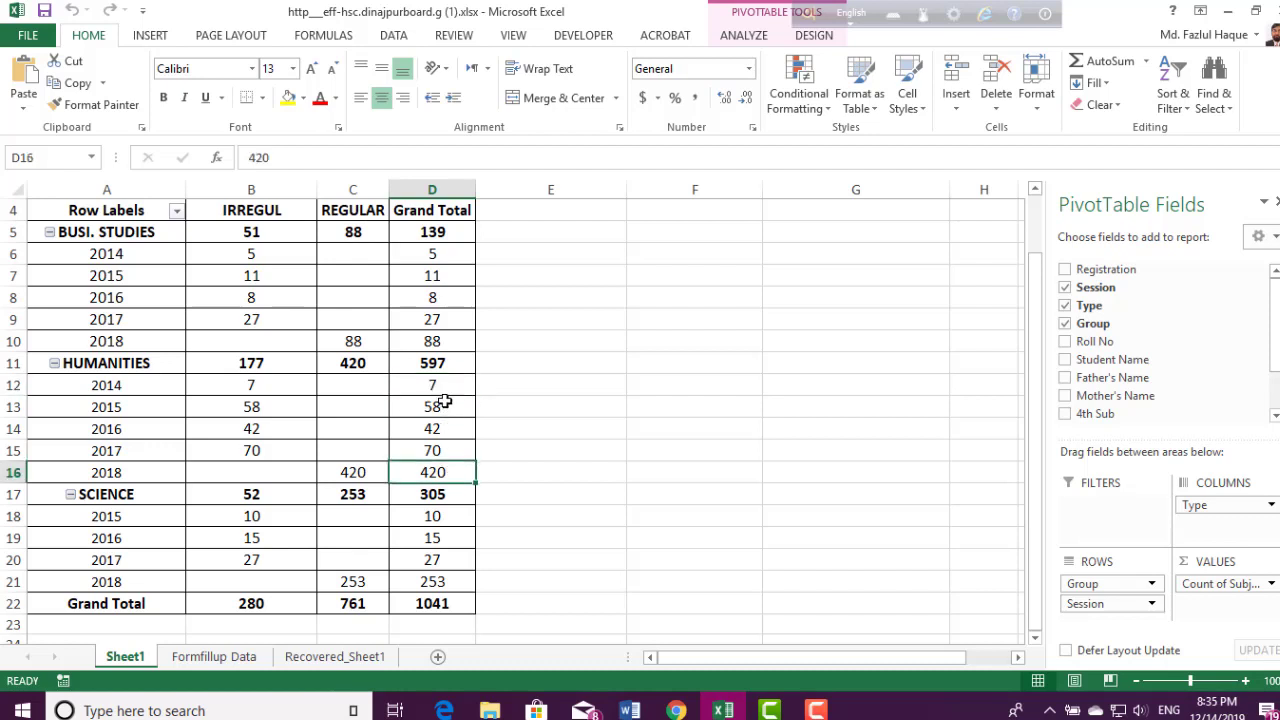
mouse_move(441, 387)
Step: Extract the records behind the Science 2015 grand total to a new sheet and give the table the plain, unshaded light style
left_click(418, 517)
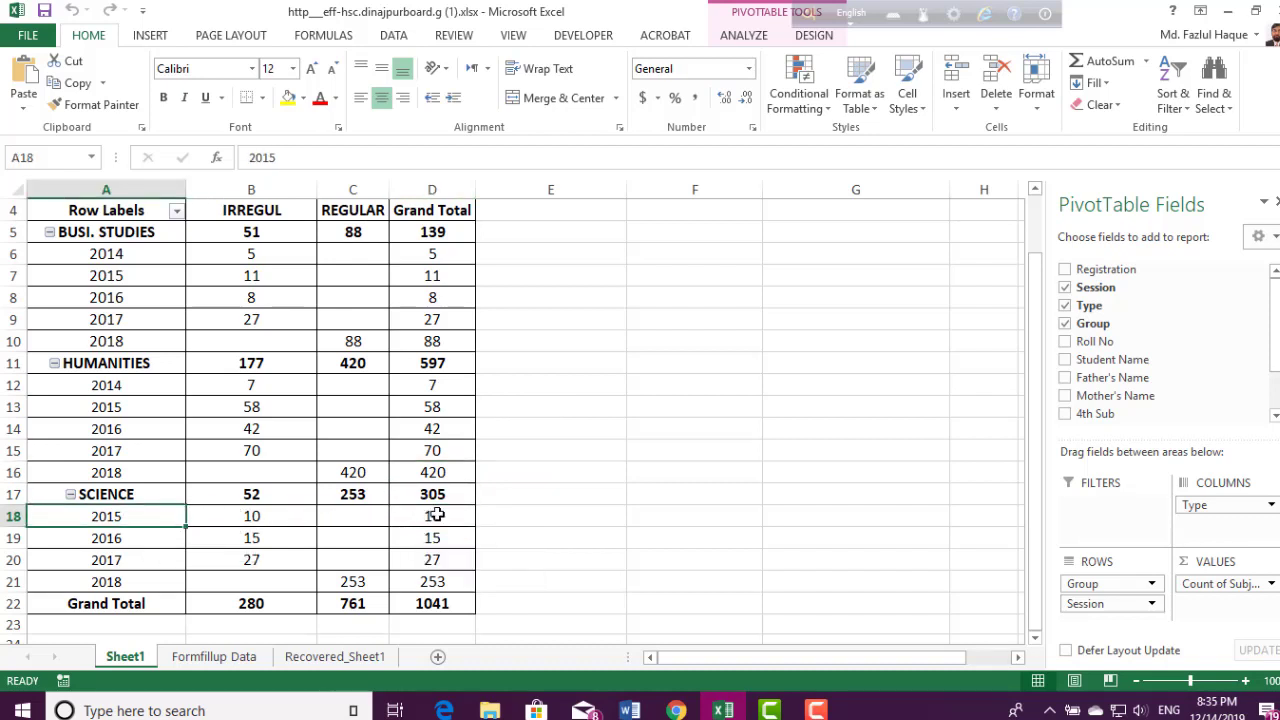
double_click(440, 517)
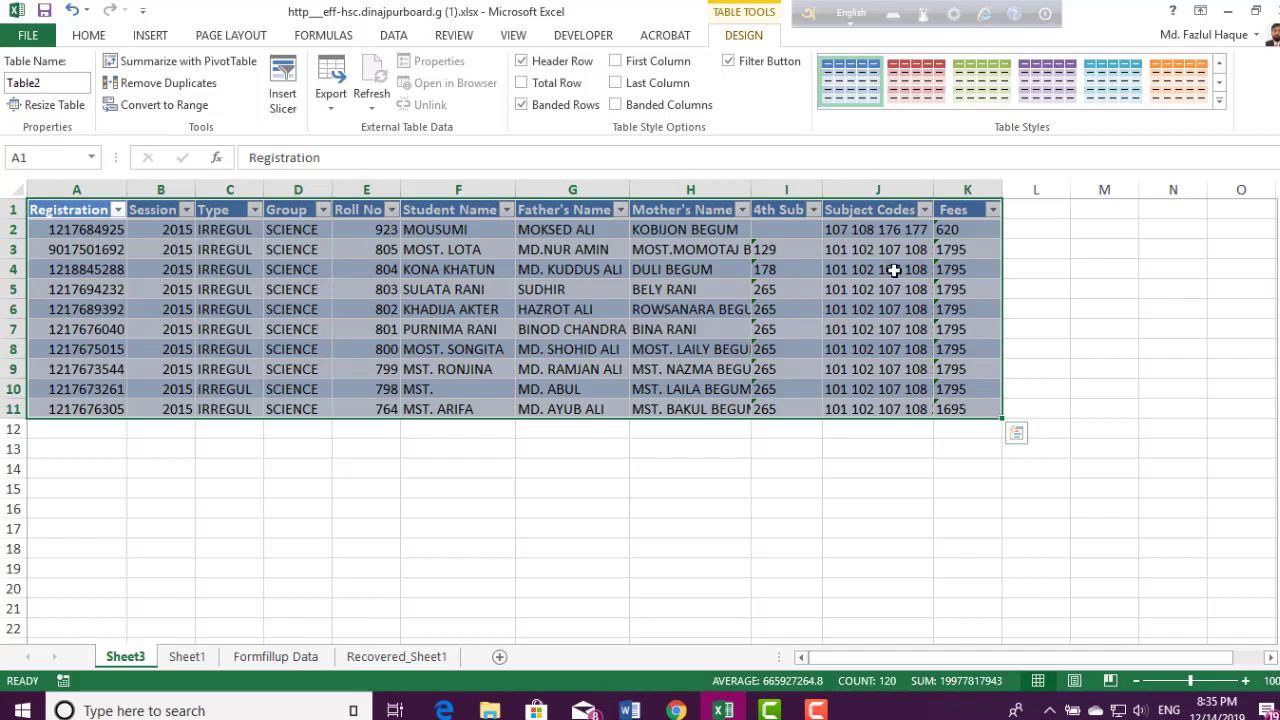
left_click(1219, 107)
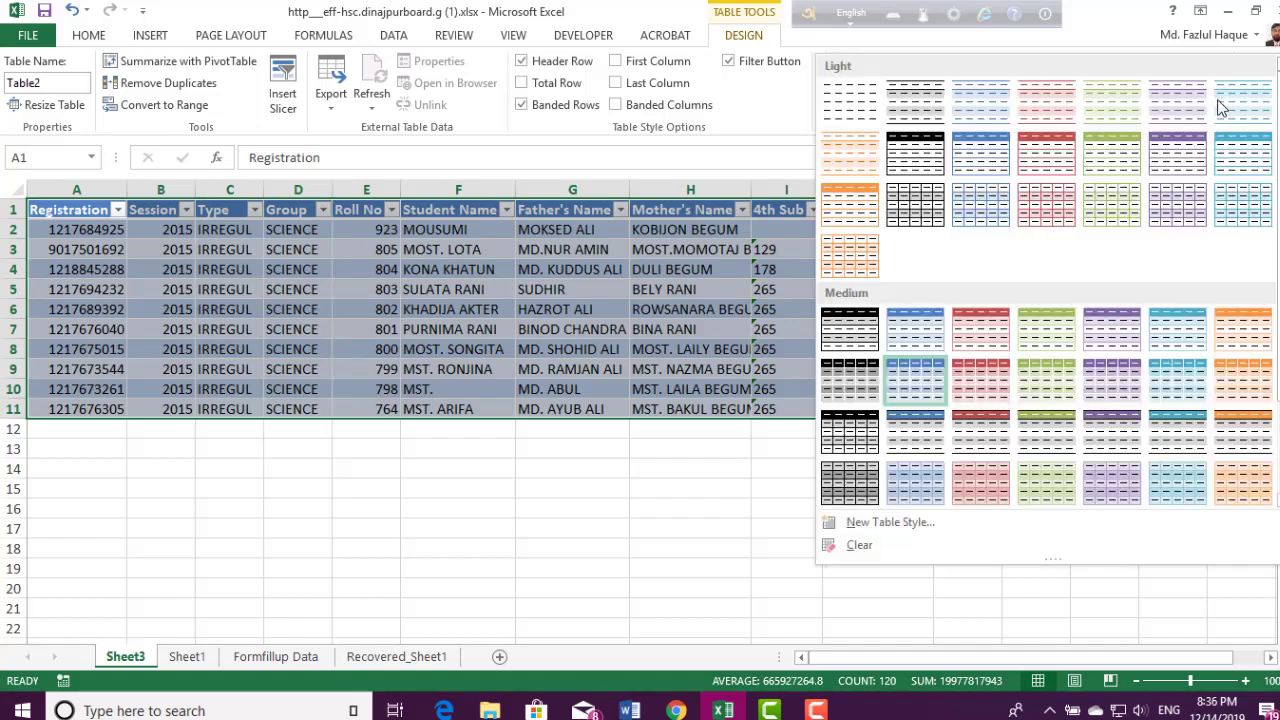
left_click(850, 105)
left_click(1029, 614)
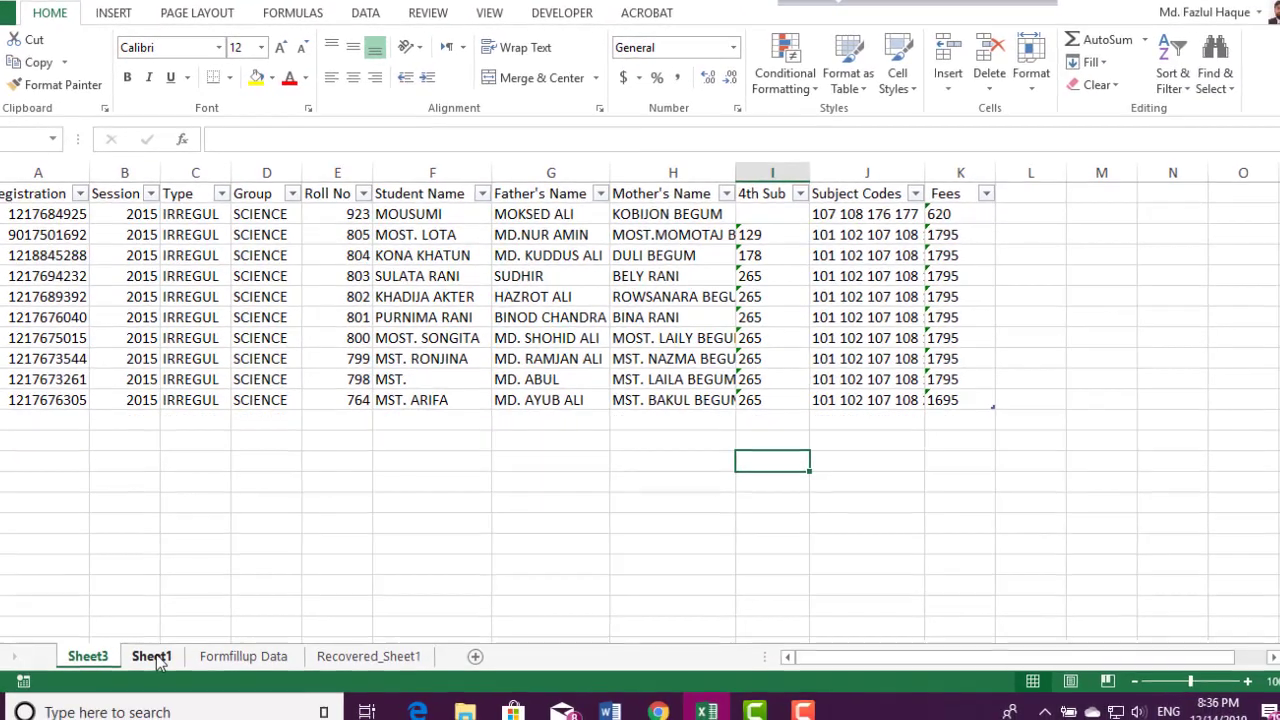
Step: Return to the pivot table on Sheet1 and extract the records behind the Business Studies 2014 grand total to a new sheet
left_click(213, 719)
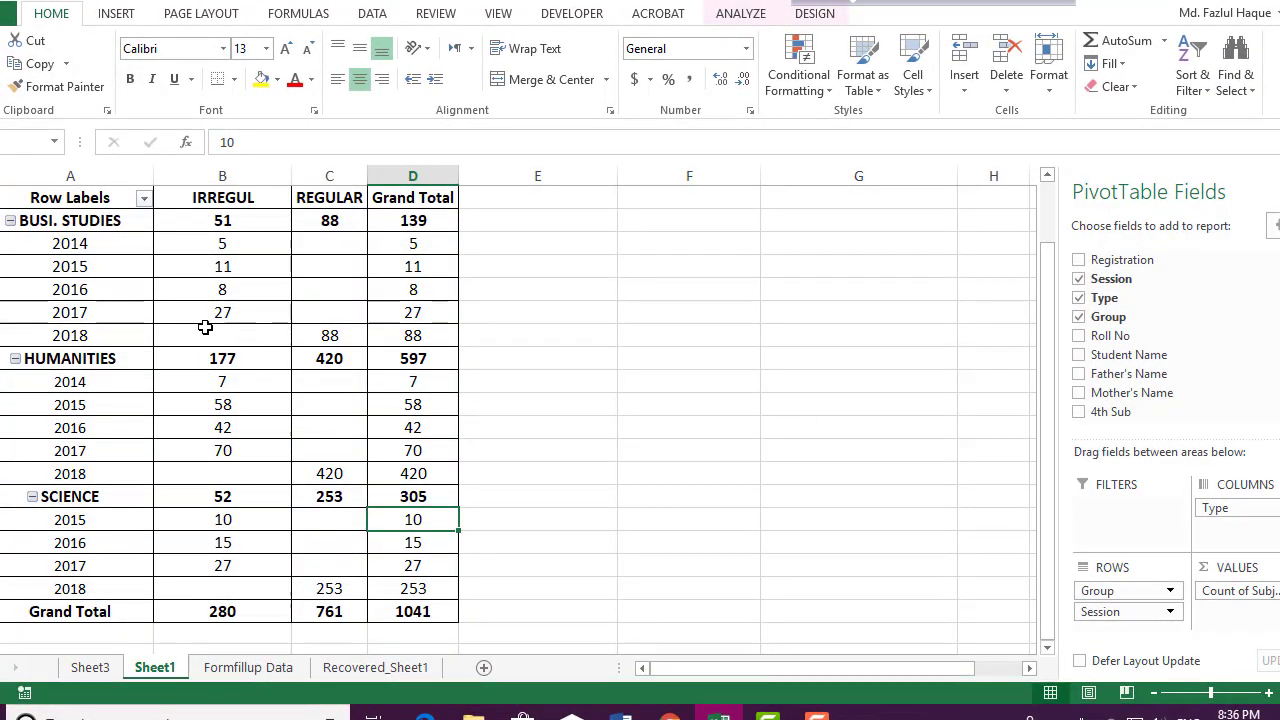
mouse_move(266, 357)
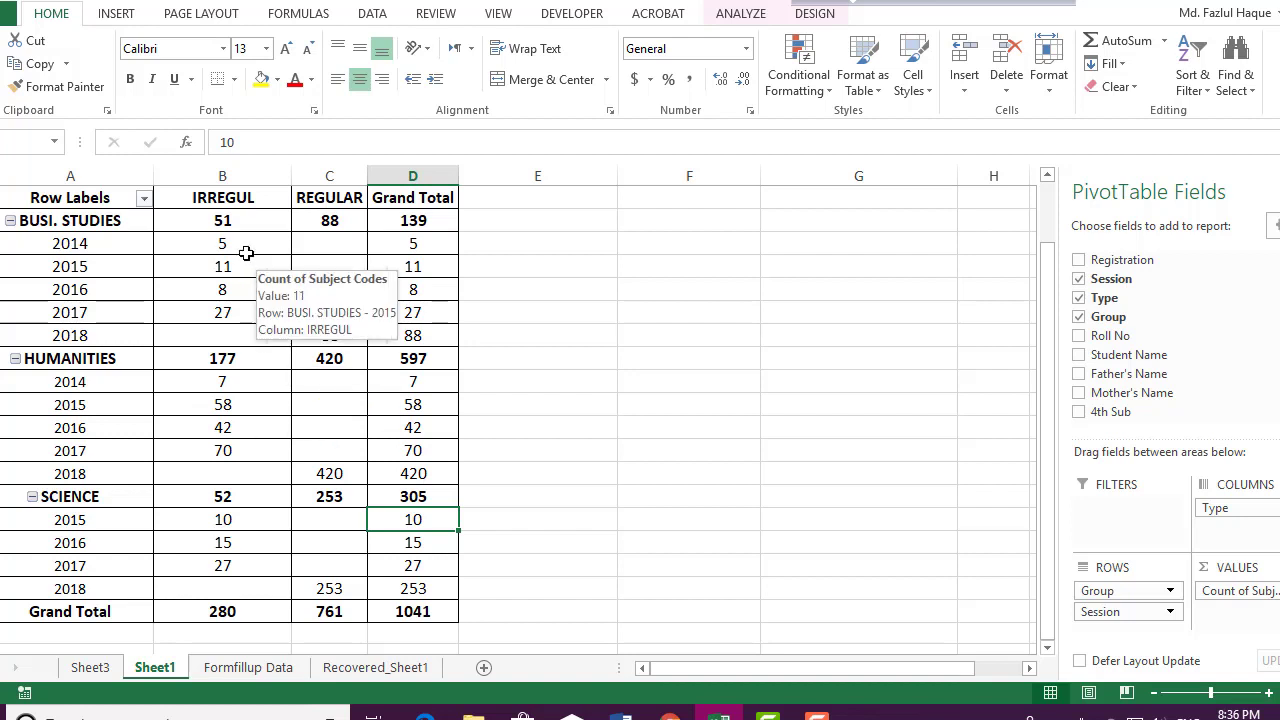
mouse_move(234, 243)
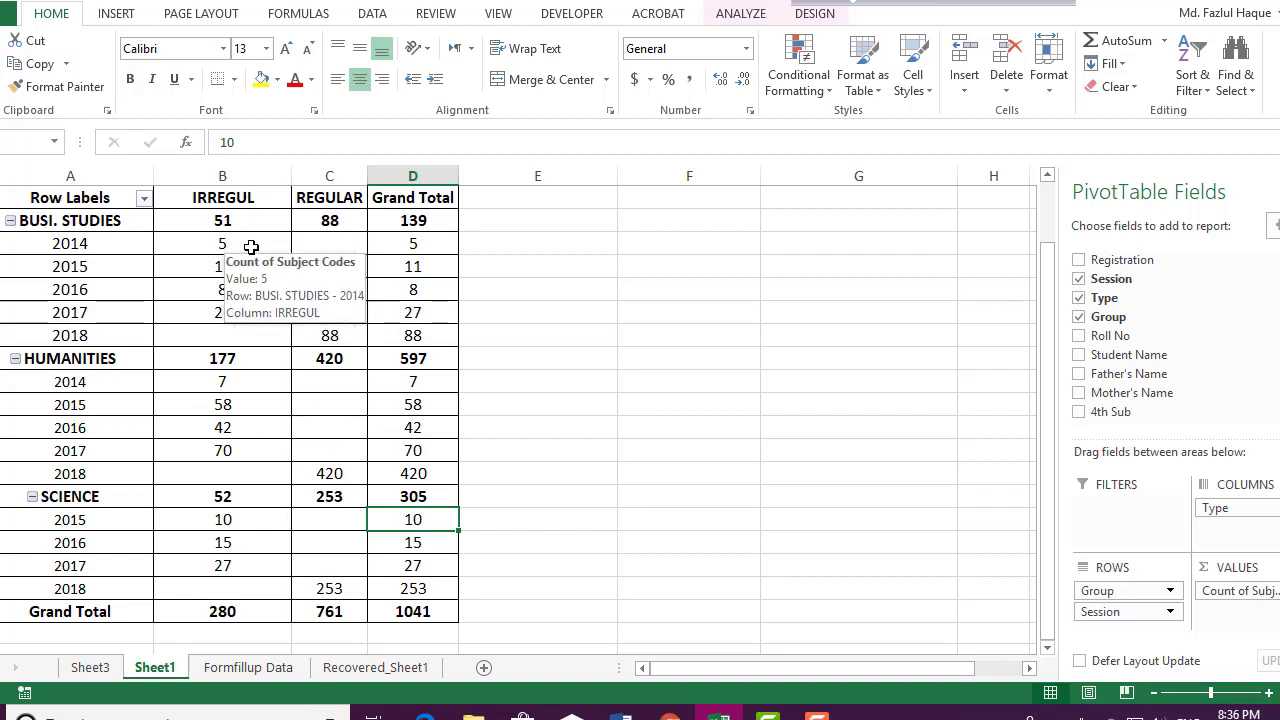
left_click(251, 246)
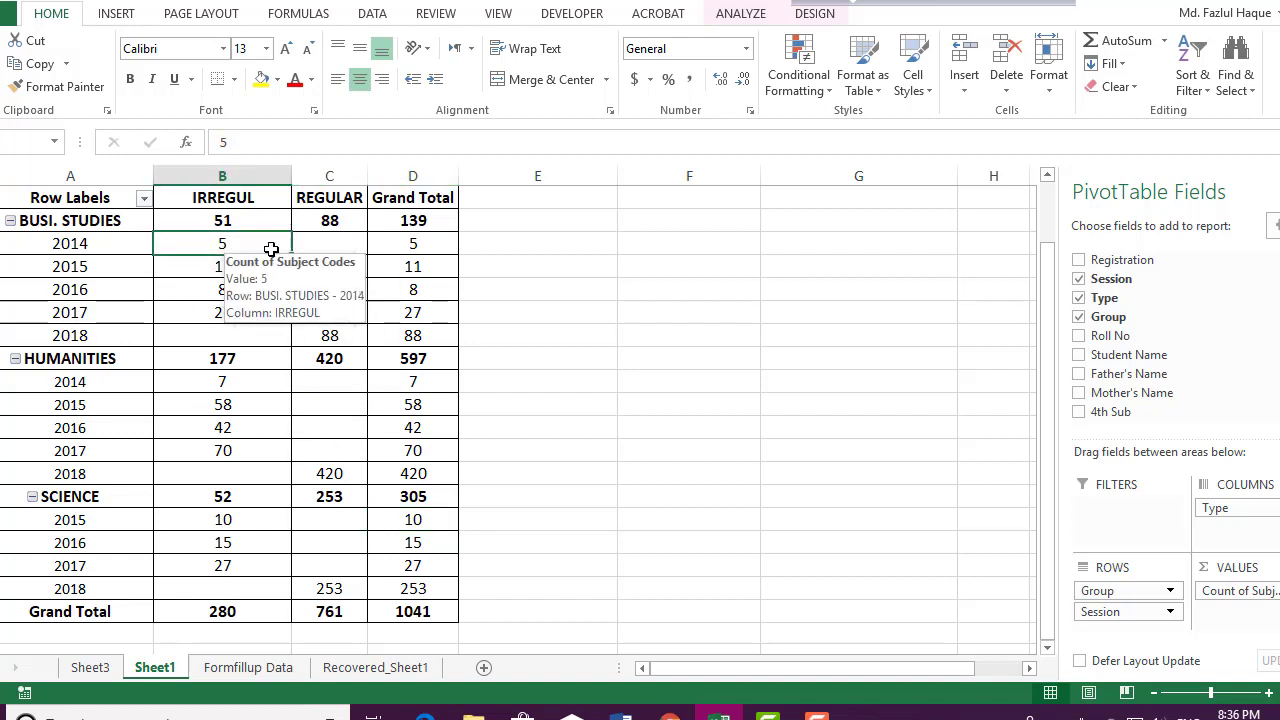
double_click(420, 245)
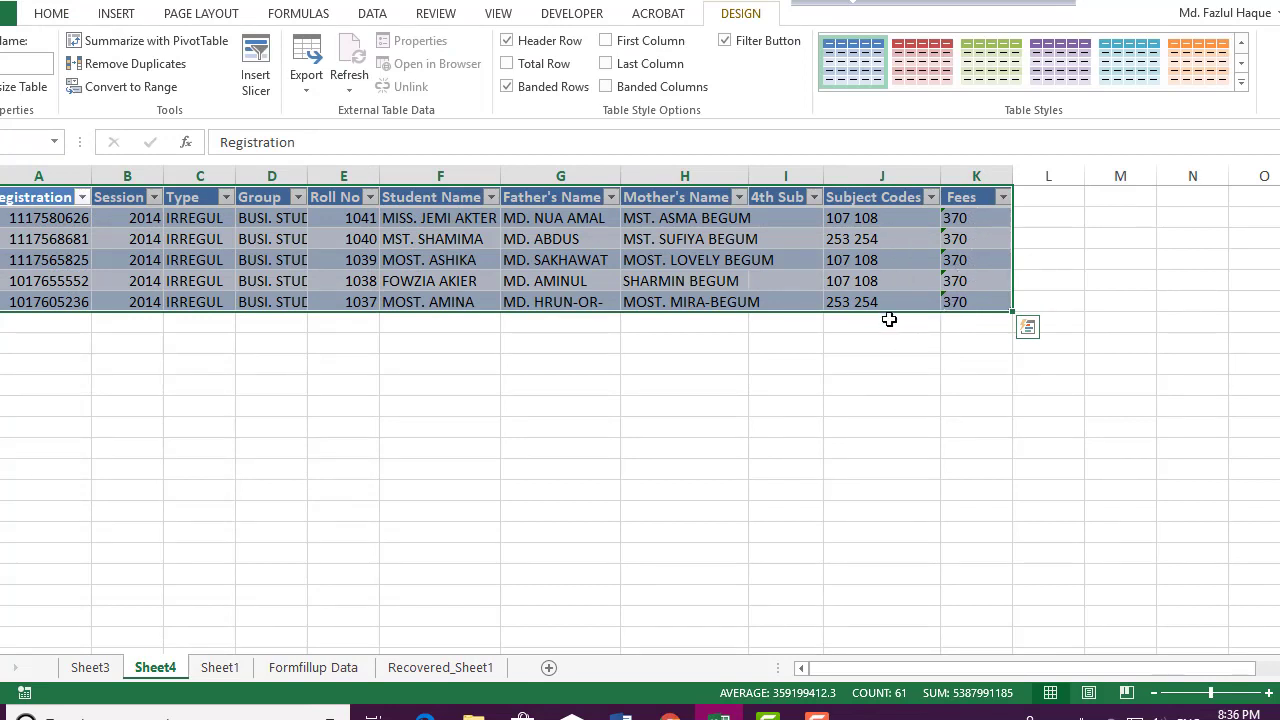
left_click(952, 343)
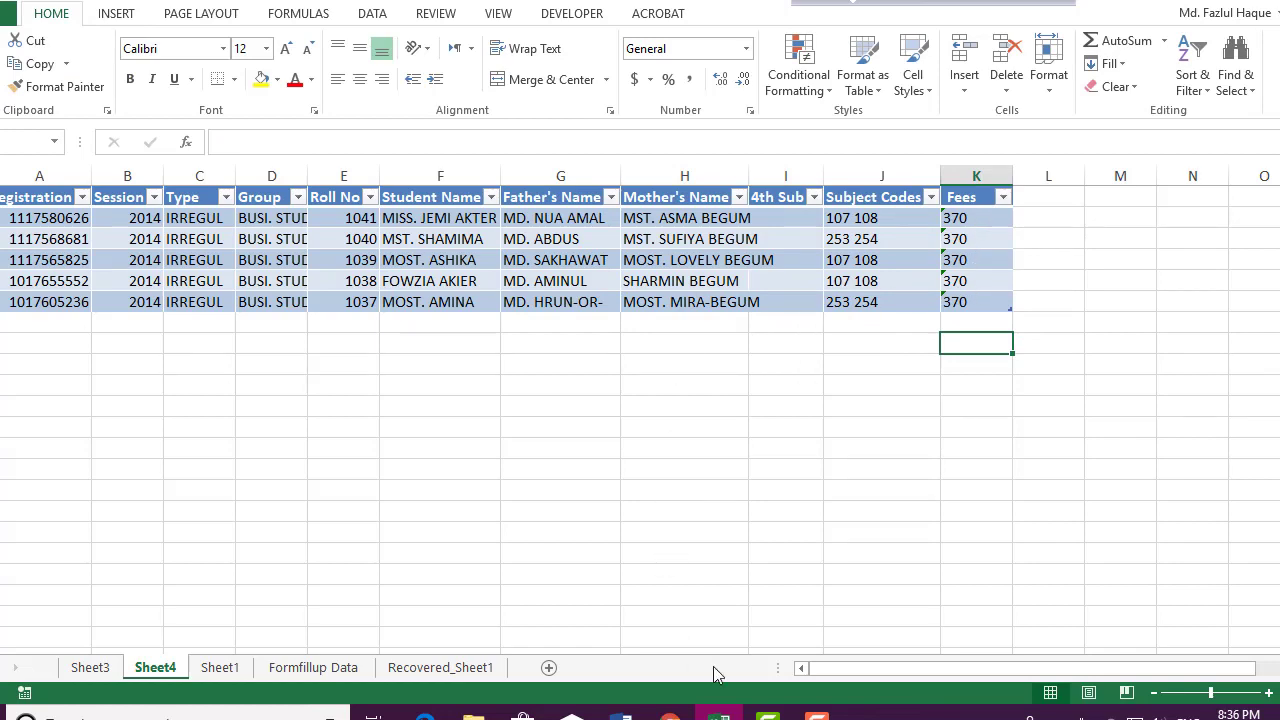
Step: Compare the extracted records on Sheet3 and Sheet4, then revisit the pivot table and the Formfillup Data sheet
left_click(90, 668)
left_click(152, 672)
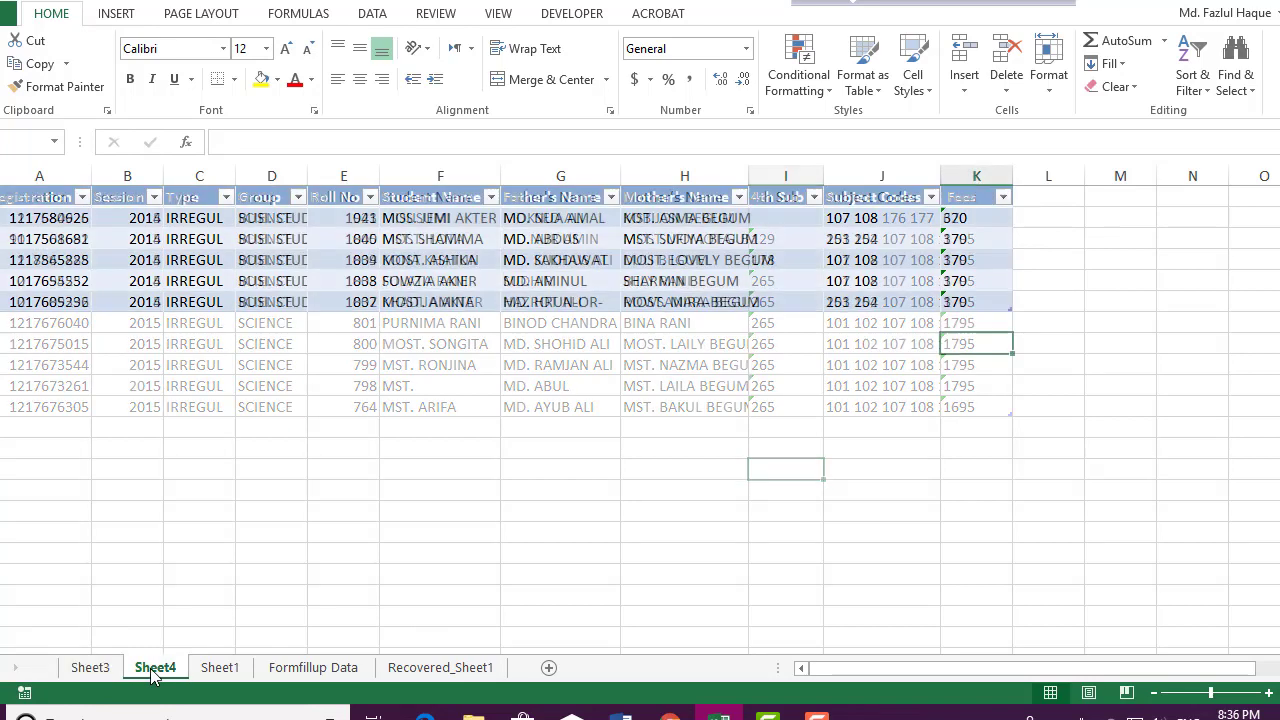
left_click(220, 668)
left_click(313, 668)
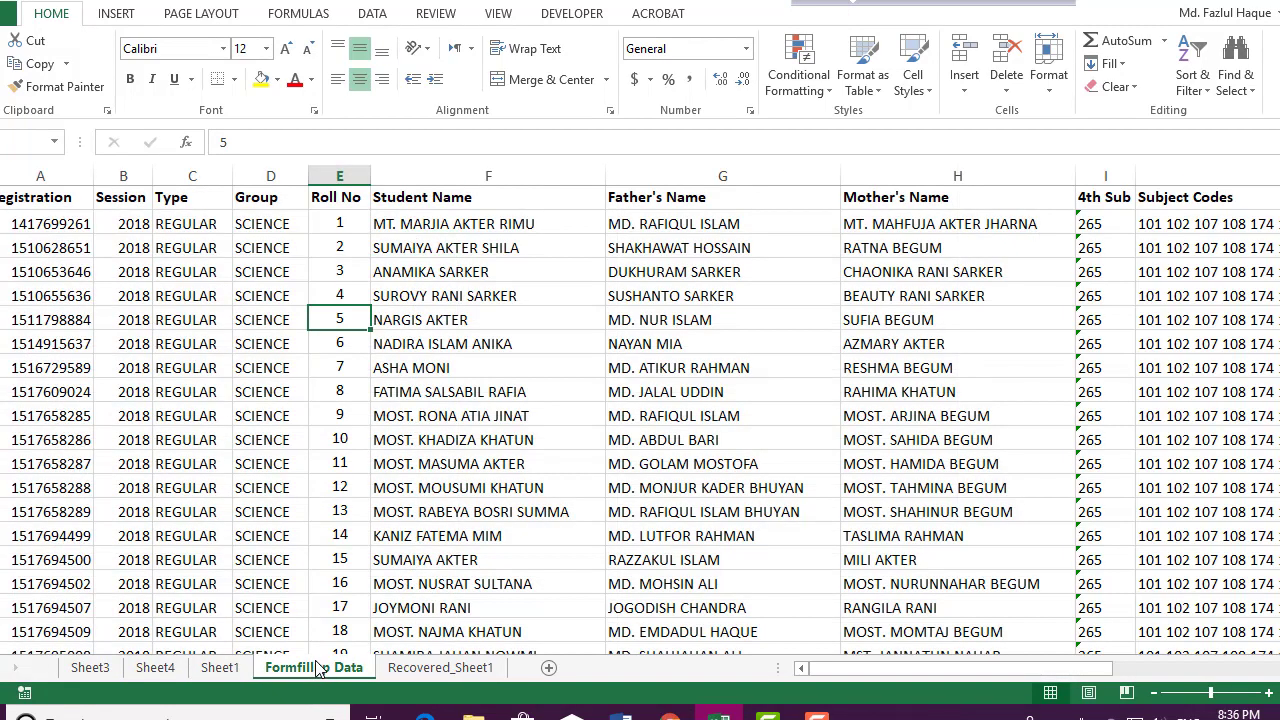